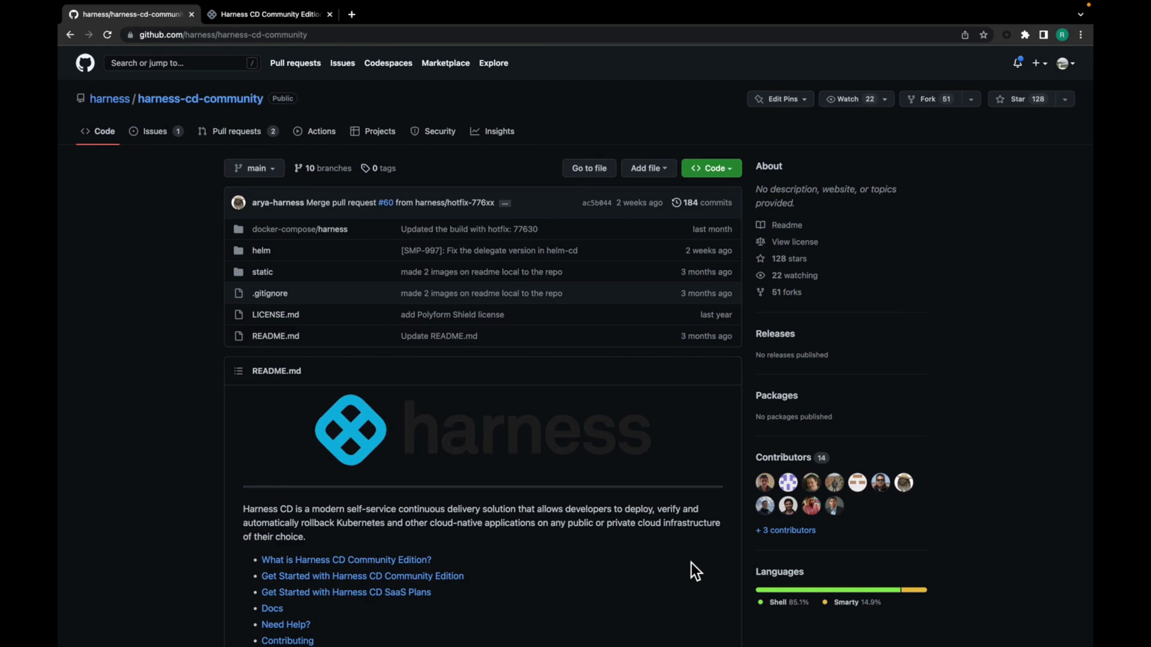
{"action": "scroll", "coordinate": [691, 562], "scroll_direction": "down", "scroll_amount": 2}
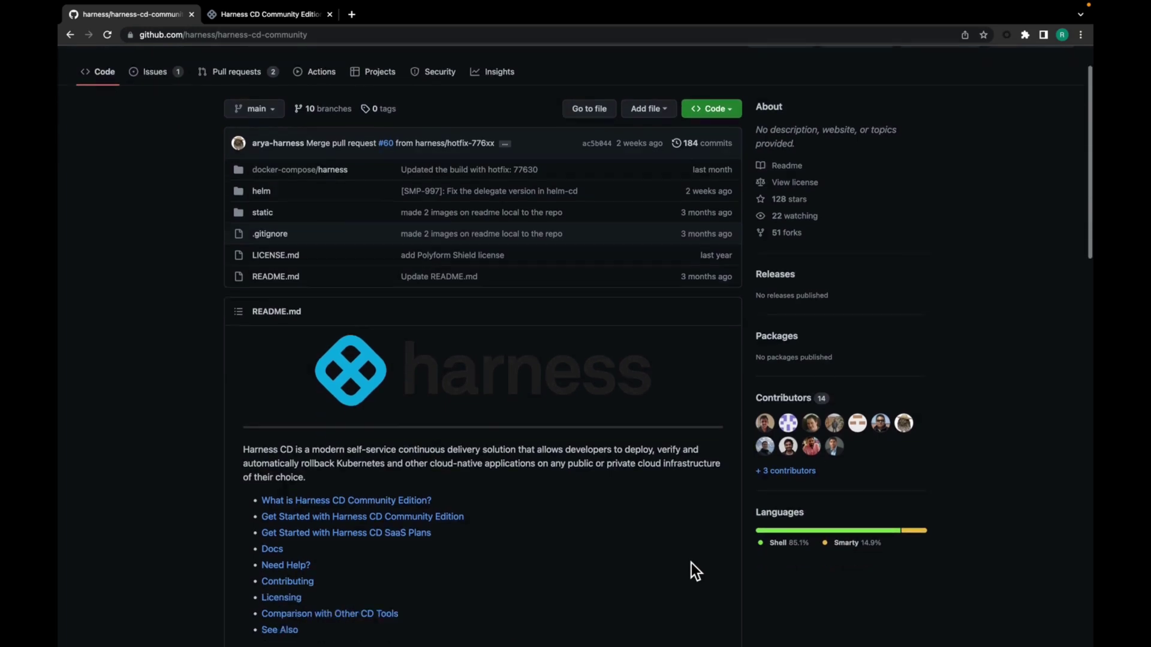
{"action": "scroll", "coordinate": [692, 564], "scroll_direction": "down", "scroll_amount": 3}
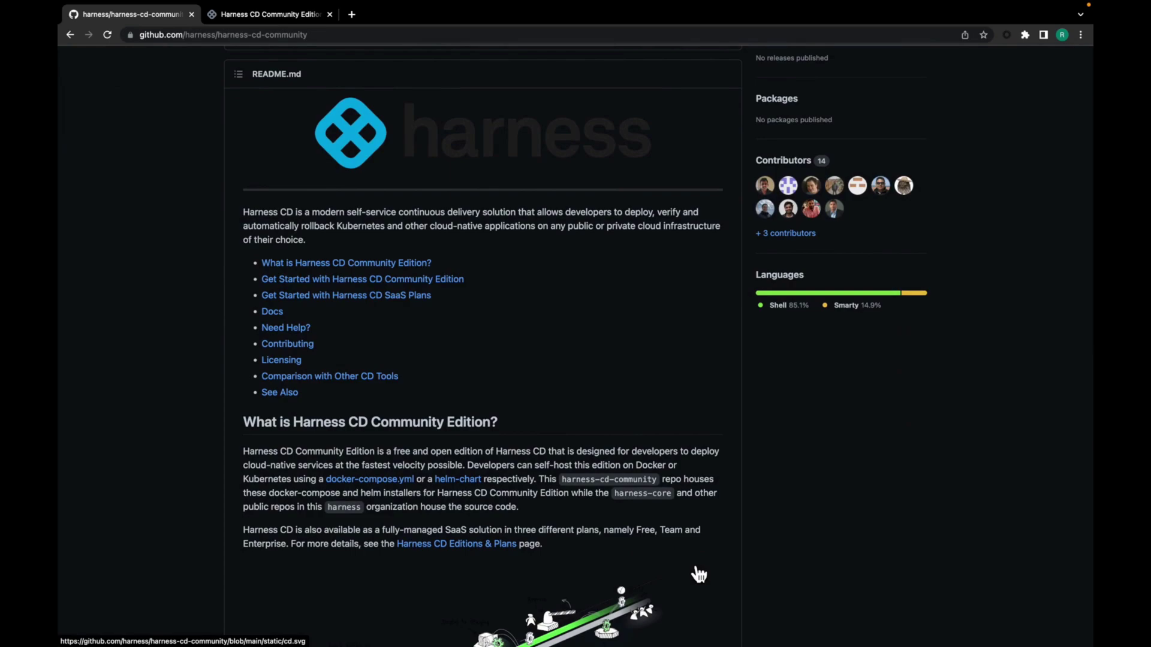
Return to the Harness Developer Hub Community Edition overview page.
{"action": "left_click", "coordinate": [281, 13]}
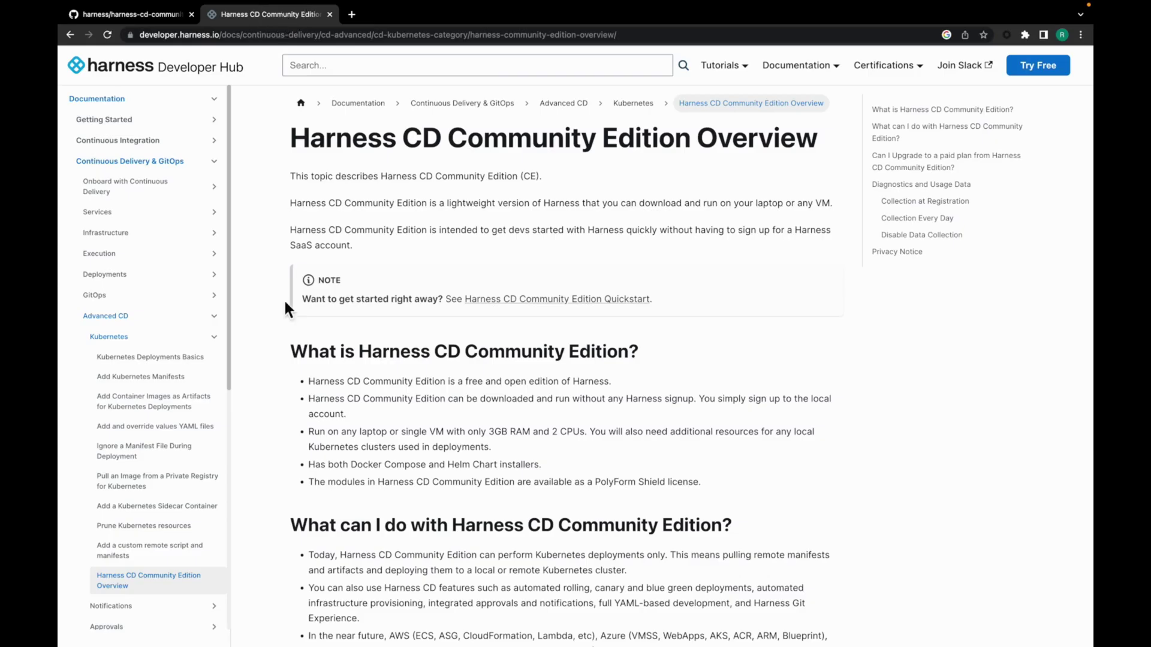
{"action": "scroll", "coordinate": [290, 414], "scroll_direction": "down", "scroll_amount": 1}
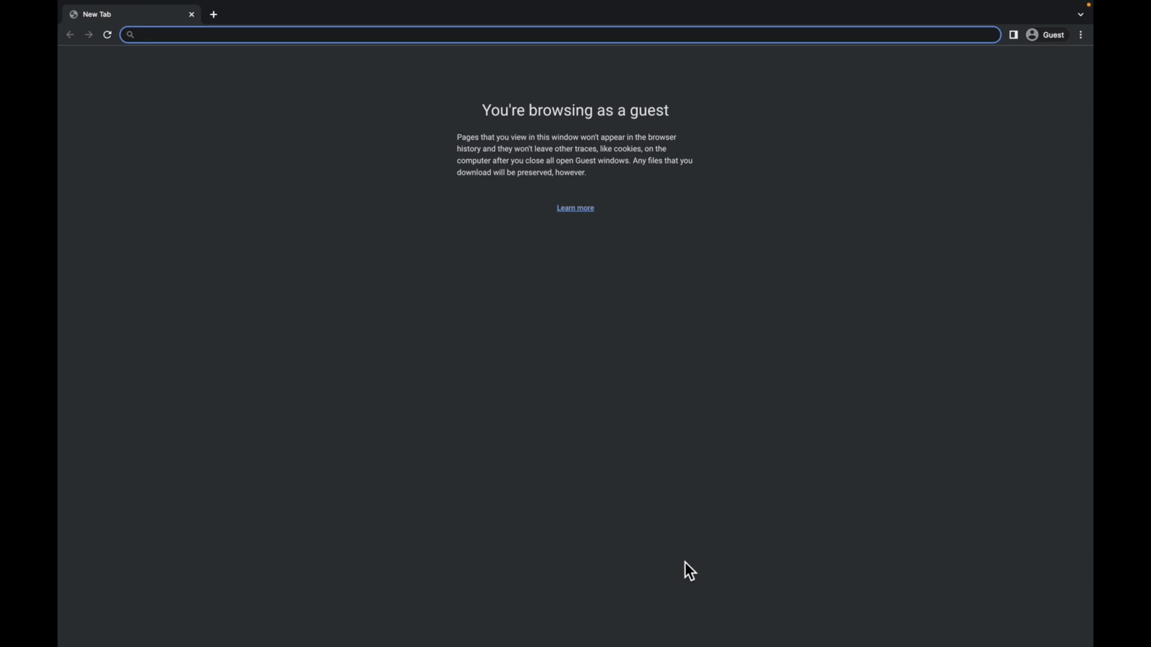
{"action": "type", "text": "https://github.com/harness/harness-cd-community"}
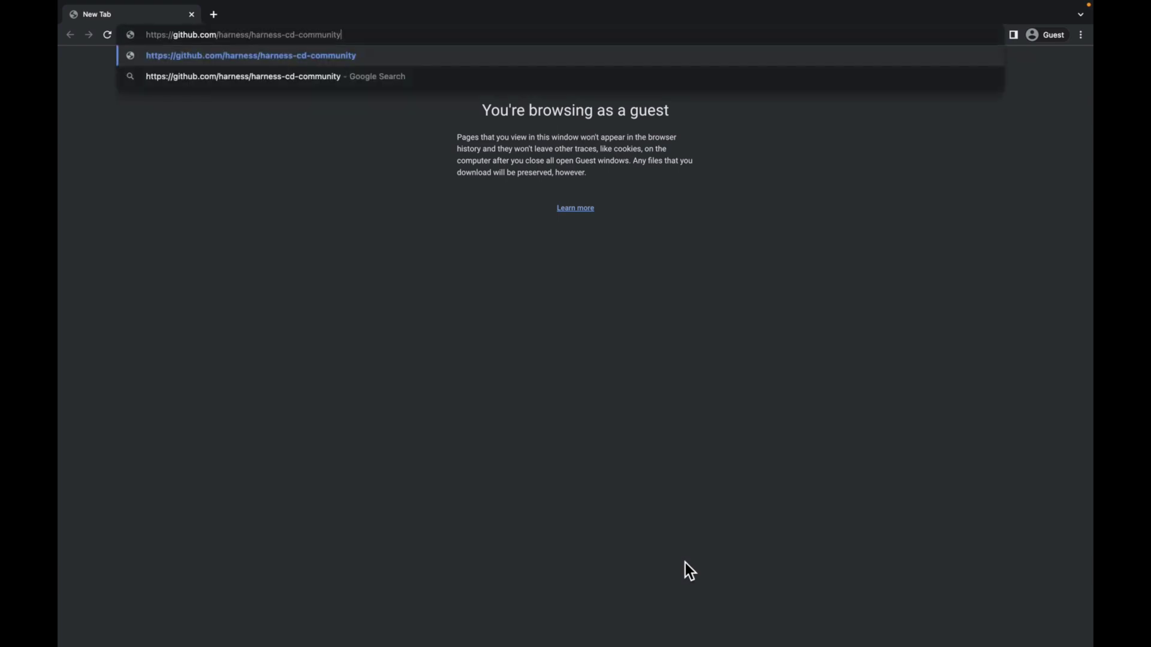
Load the harness/harness-cd-community repository and switch to the release/781xx branch.
{"action": "key", "text": "Return"}
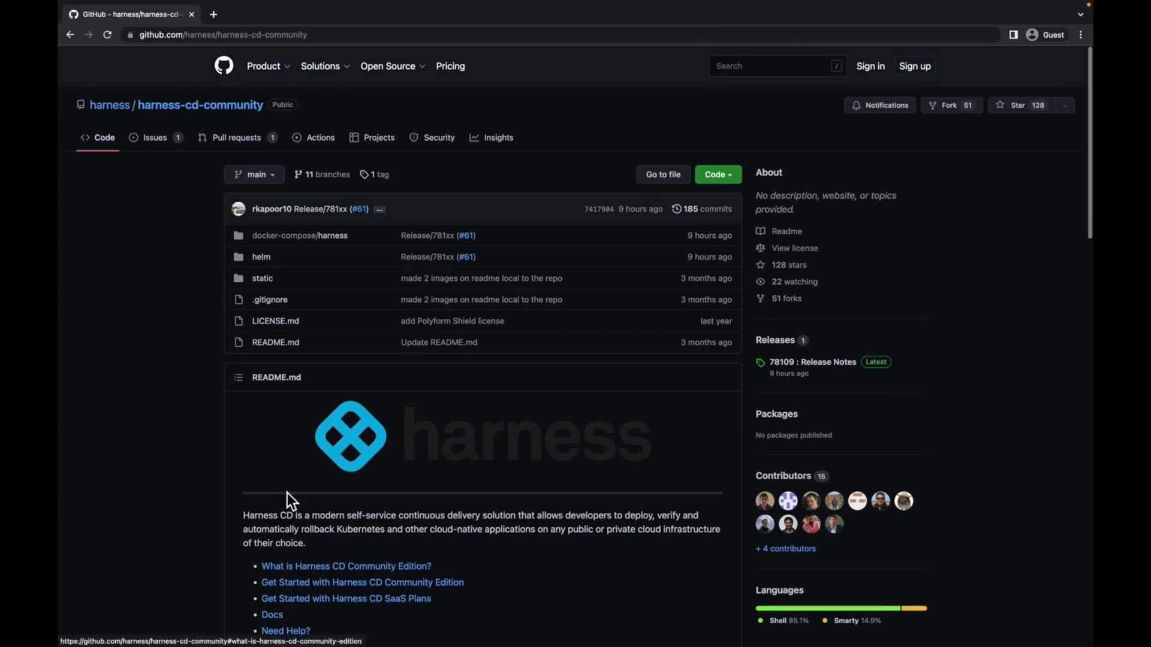
{"action": "scroll", "coordinate": [287, 492], "scroll_direction": "down", "scroll_amount": 1}
{"action": "left_click", "coordinate": [265, 157]}
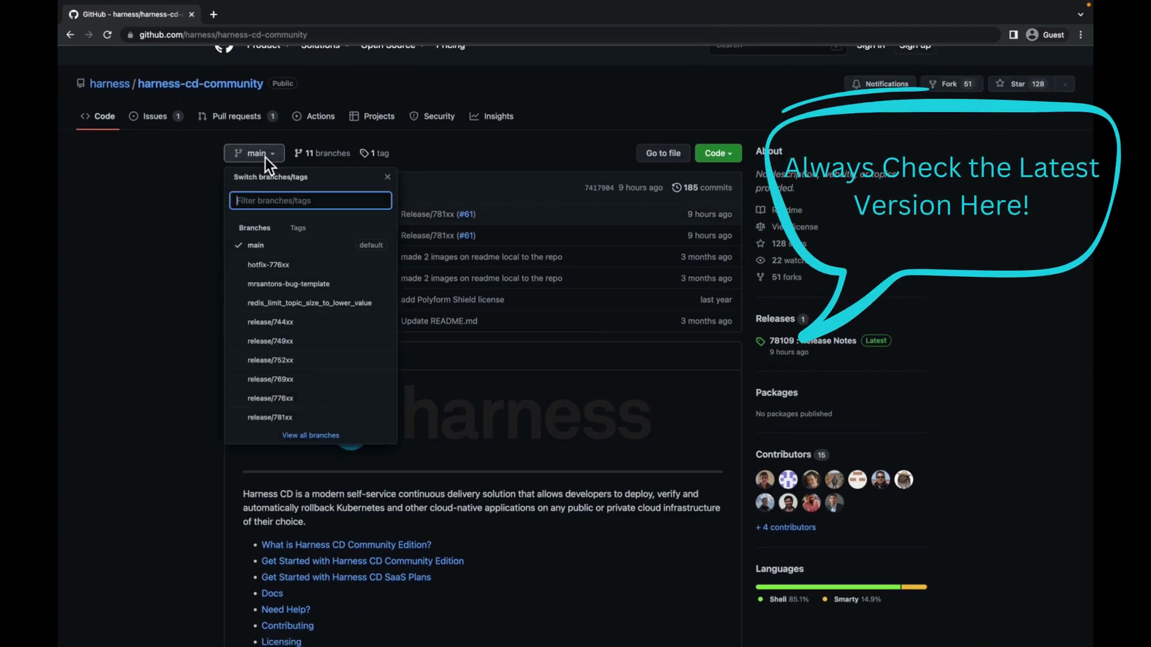
{"action": "left_click", "coordinate": [260, 418]}
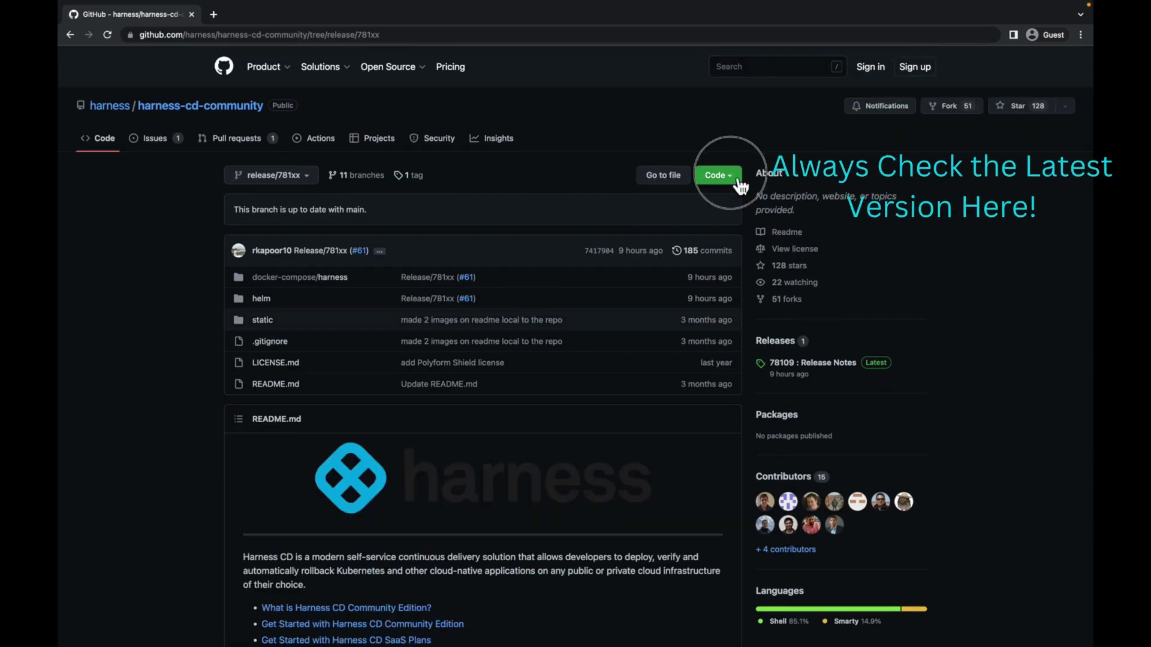
Copy the repository's HTTPS clone URL and open its helm folder.
{"action": "left_click", "coordinate": [717, 176]}
{"action": "left_click", "coordinate": [718, 279]}
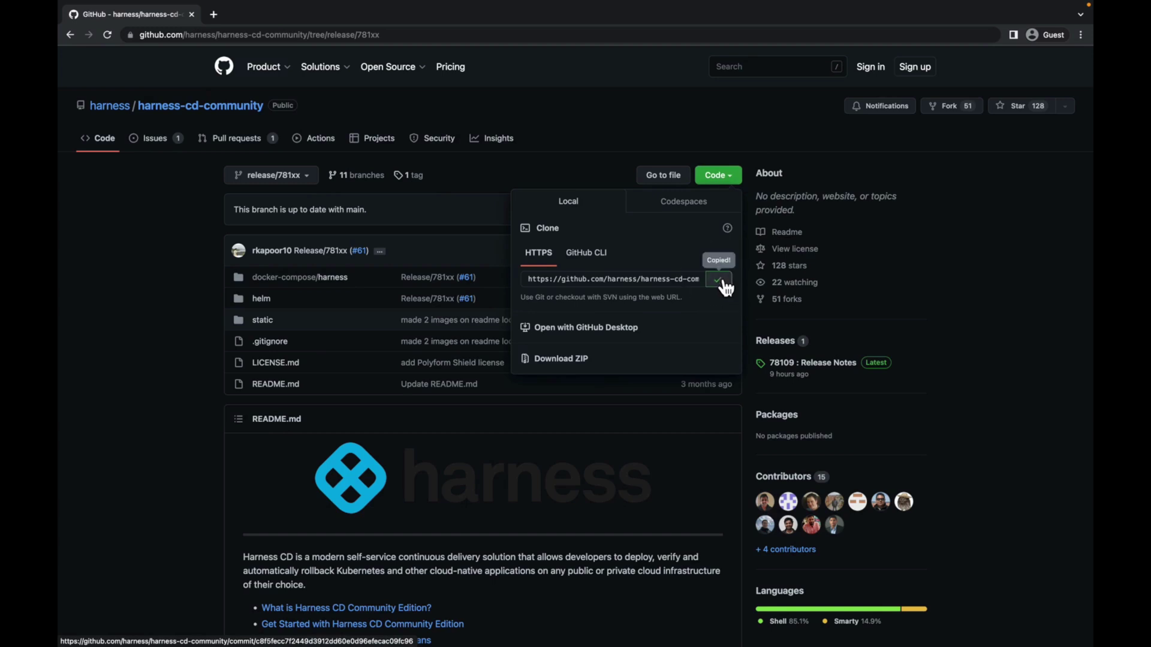
{"action": "left_click", "coordinate": [459, 456]}
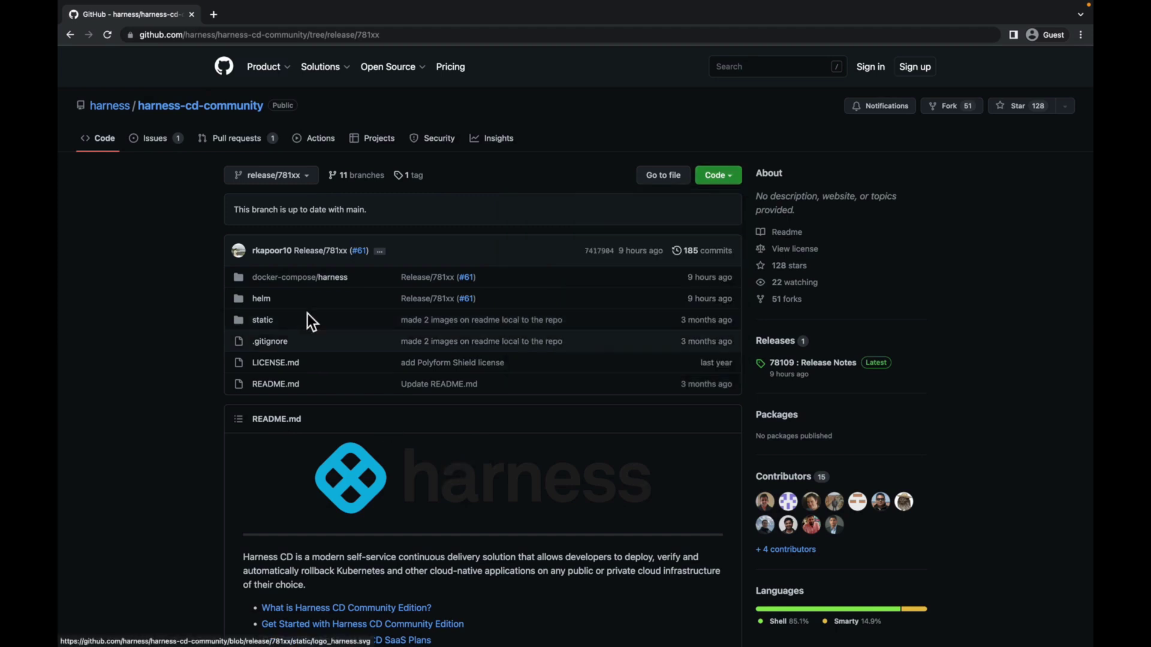
{"action": "left_click", "coordinate": [274, 303]}
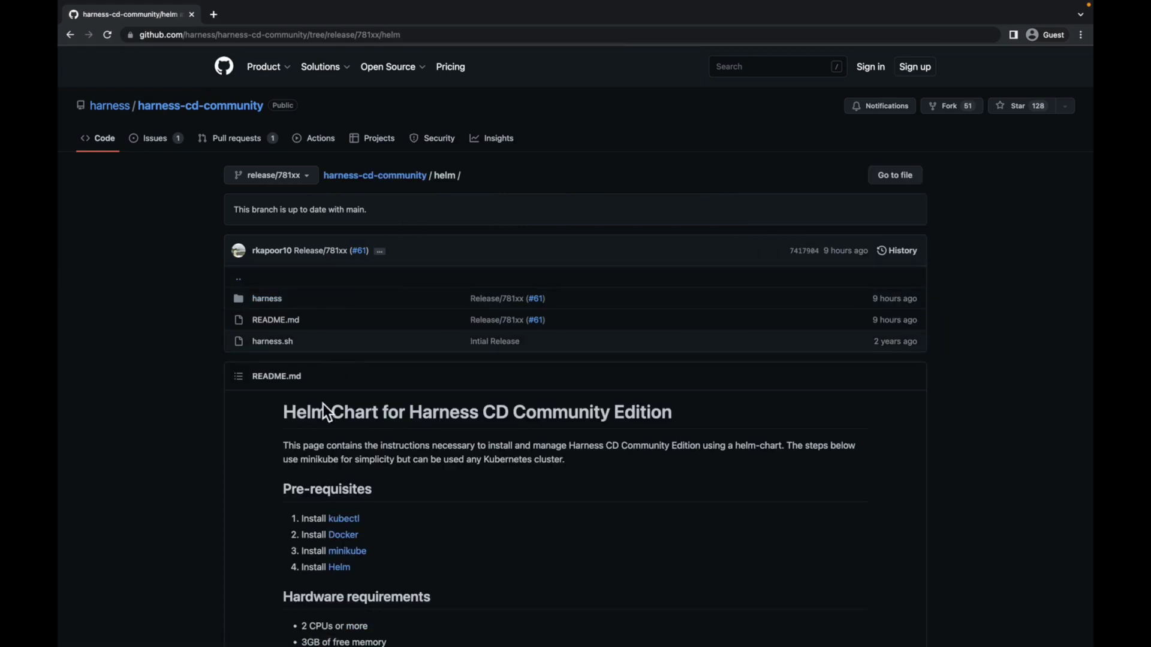
{"action": "scroll", "coordinate": [320, 410], "scroll_direction": "down", "scroll_amount": 2}
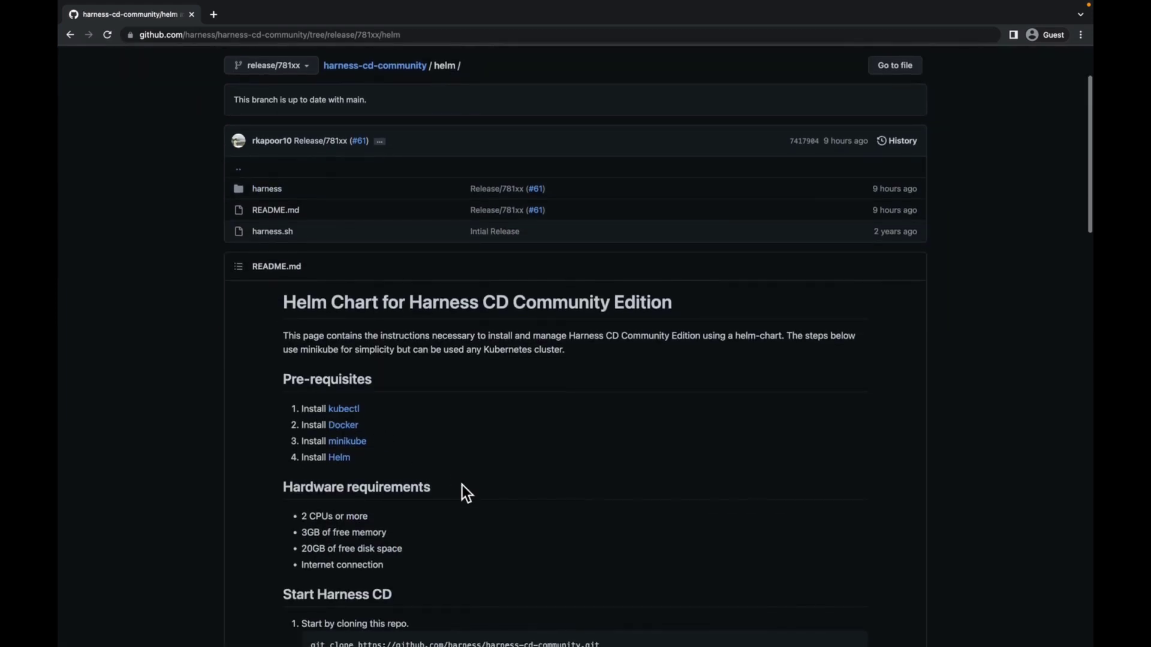
{"action": "mouse_move", "coordinate": [356, 596]}
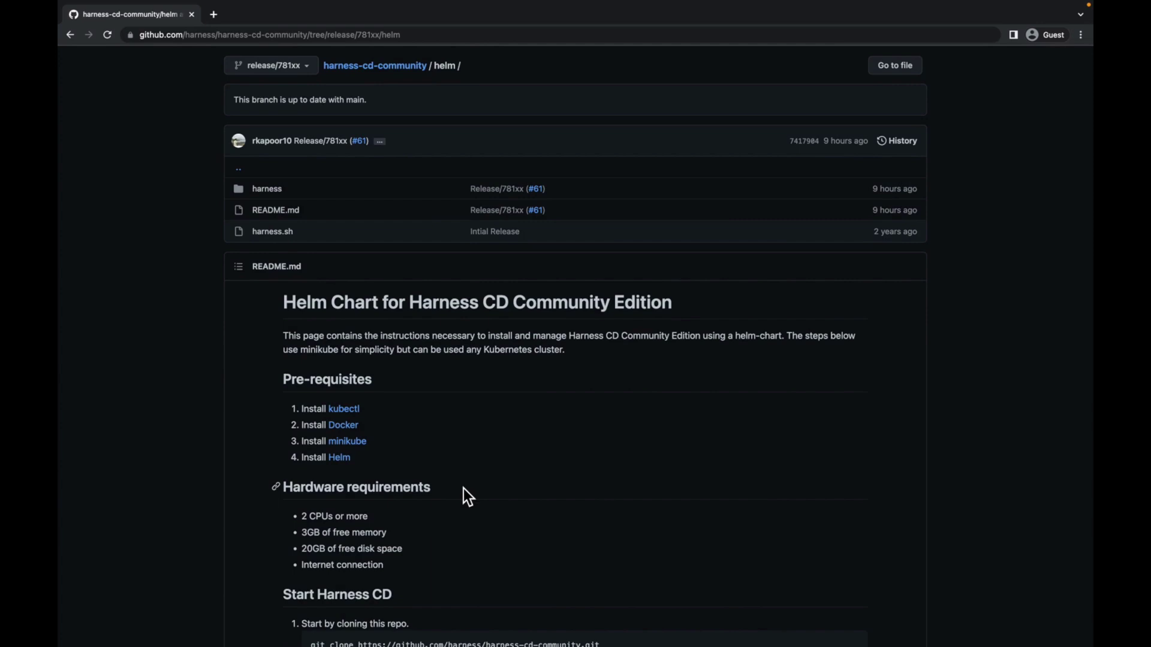
{"action": "scroll", "coordinate": [463, 488], "scroll_direction": "up", "scroll_amount": 1}
{"action": "key", "text": "ctrl+Right"}
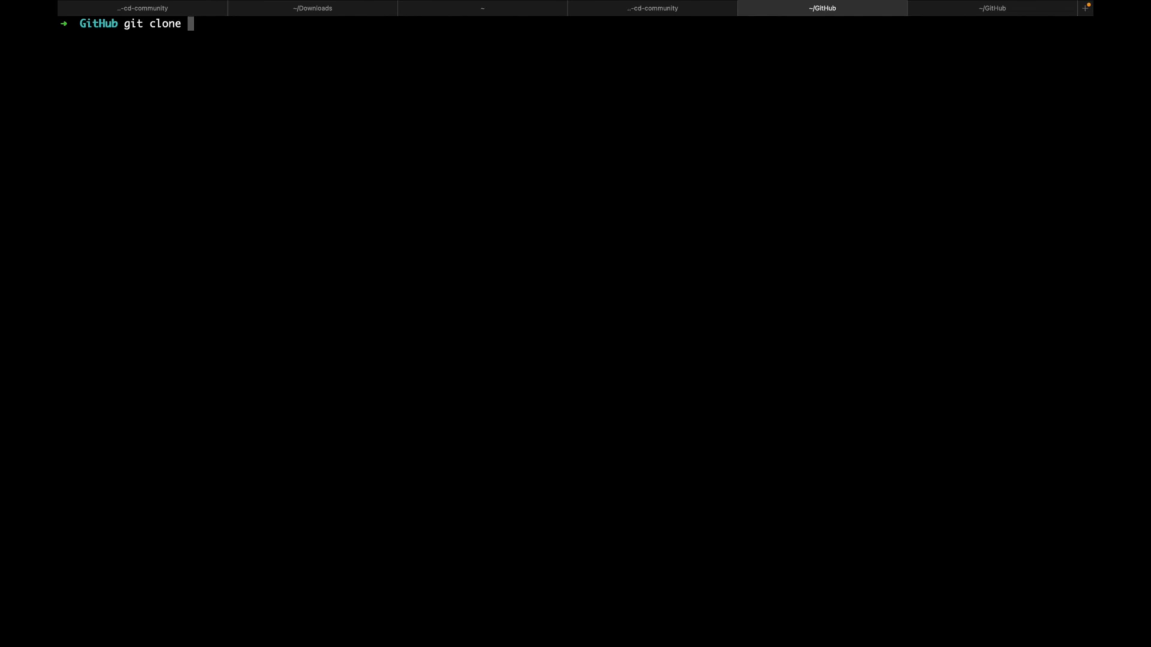
Git clone harness-cd-community from the pasted URL and list the folder to confirm it.
{"action": "key", "text": "super+v"}
{"action": "key", "text": "Return"}
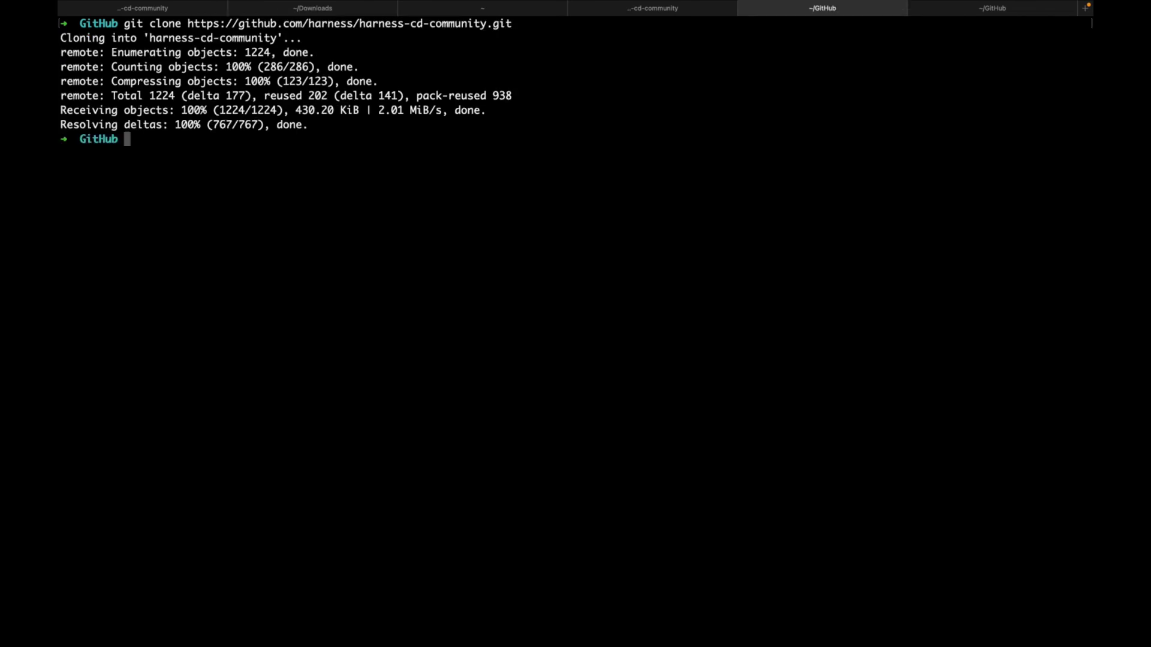
{"action": "type", "text": "ls"}
{"action": "key", "text": "Return"}
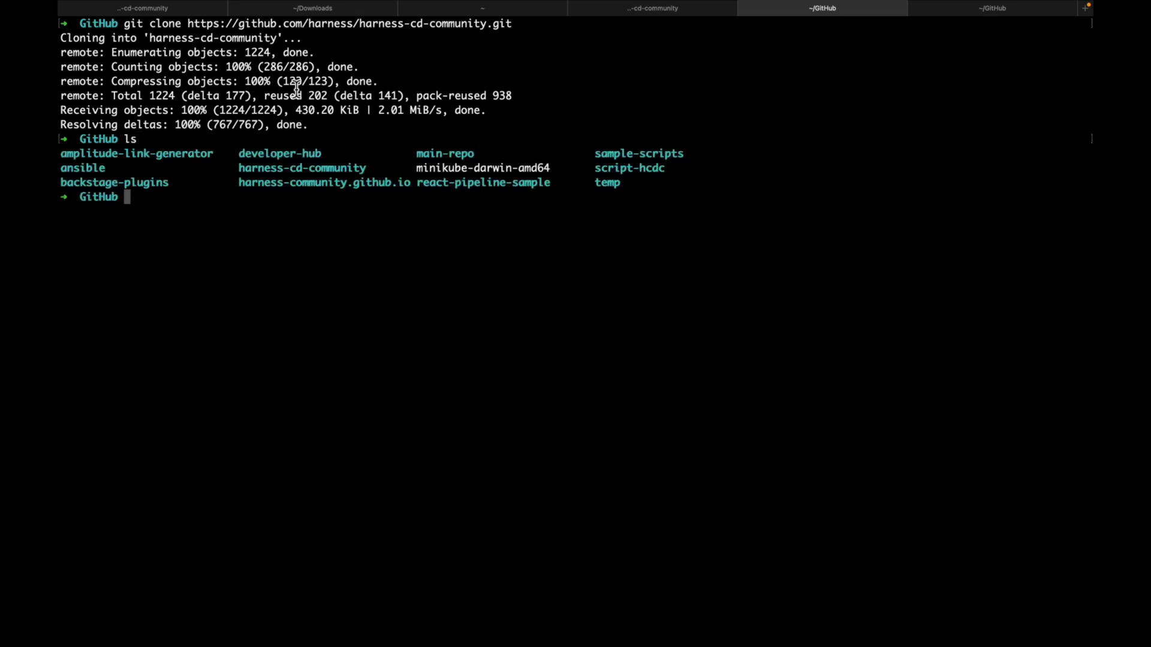
{"action": "left_click_drag", "start_coordinate": [238, 167], "coordinate": [375, 172]}
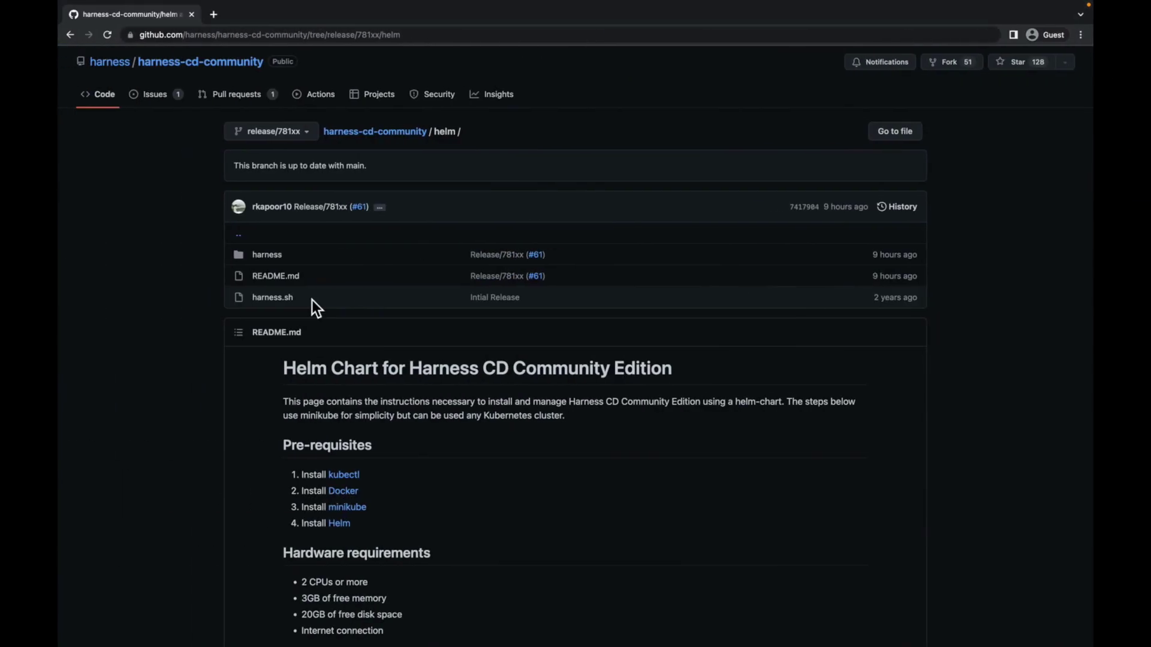
{"action": "scroll", "coordinate": [325, 440], "scroll_direction": "down", "scroll_amount": 3}
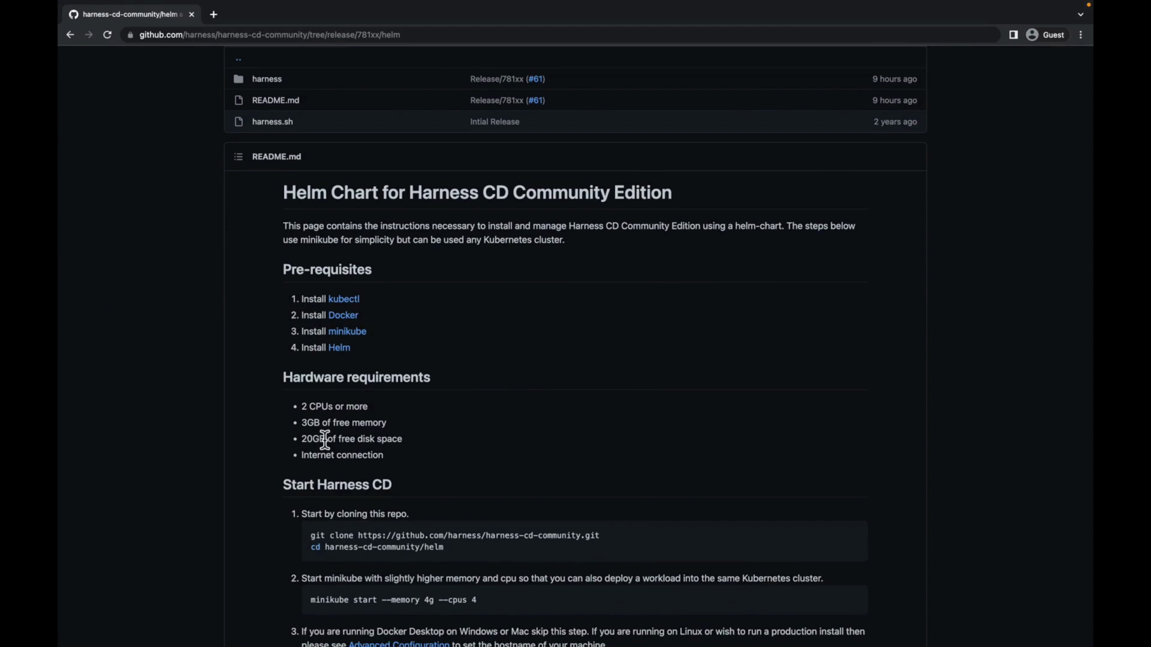
{"action": "scroll", "coordinate": [324, 440], "scroll_direction": "down", "scroll_amount": 1}
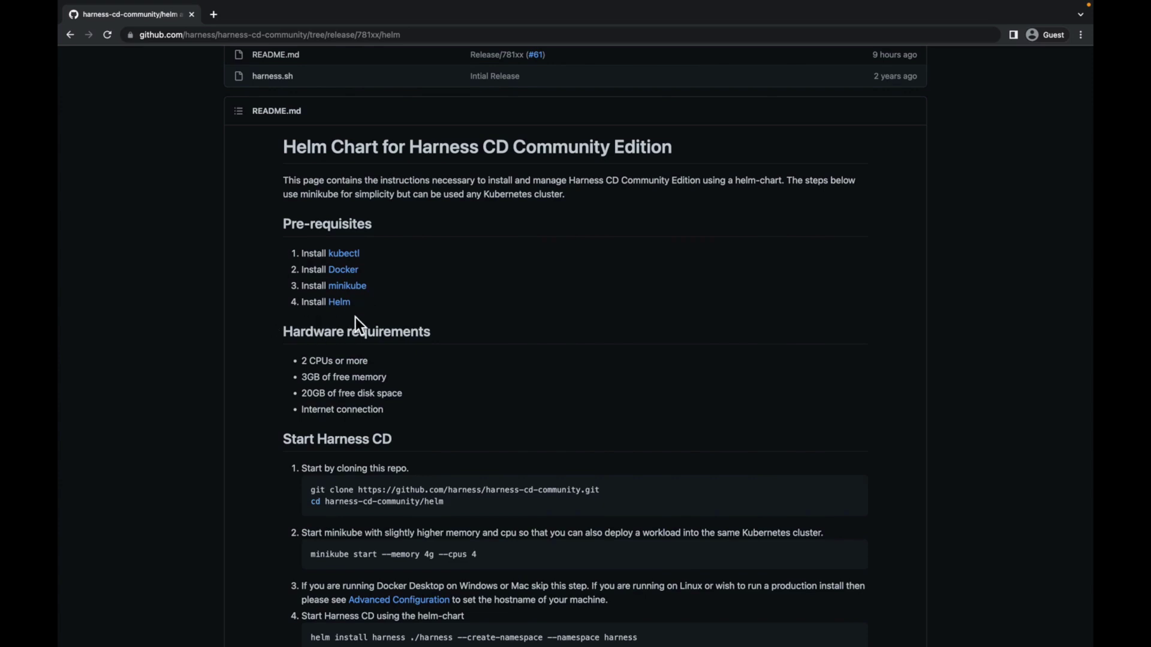
{"action": "scroll", "coordinate": [356, 317], "scroll_direction": "down", "scroll_amount": 1}
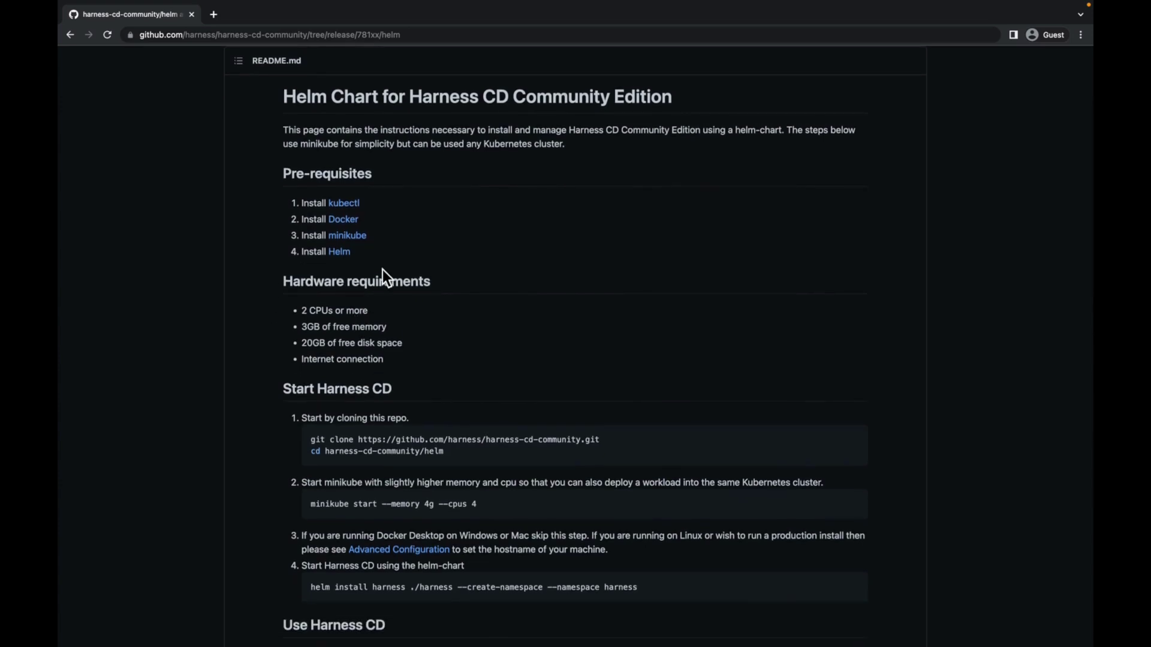
{"action": "scroll", "coordinate": [382, 270], "scroll_direction": "down", "scroll_amount": 1}
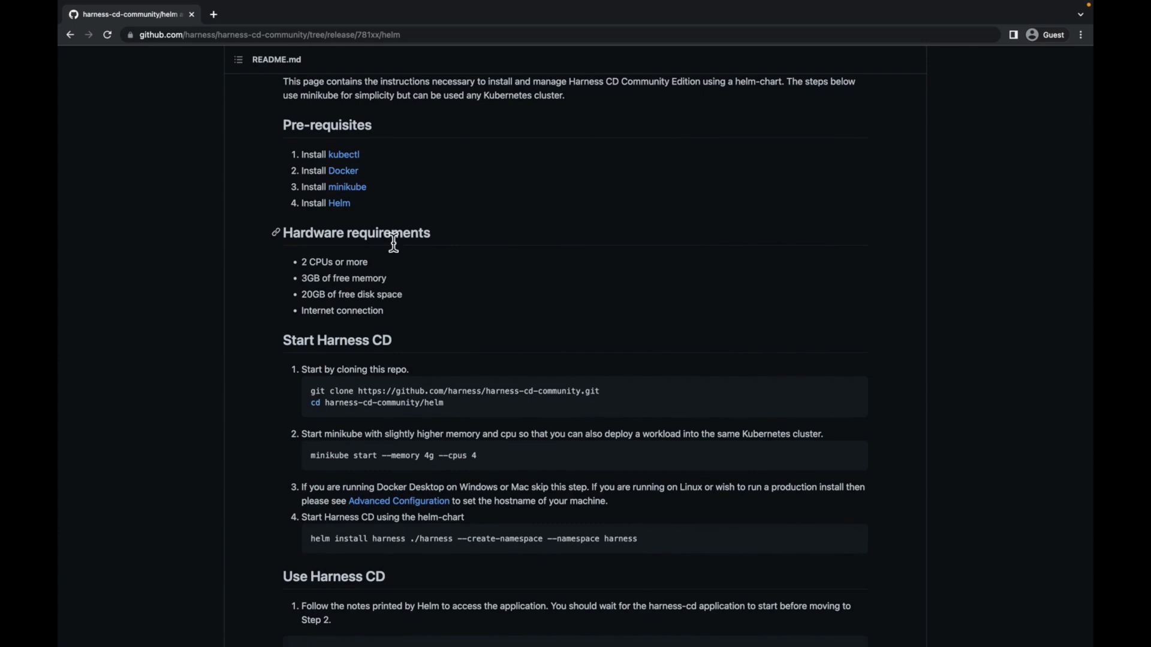
{"action": "scroll", "coordinate": [397, 315], "scroll_direction": "down", "scroll_amount": 1}
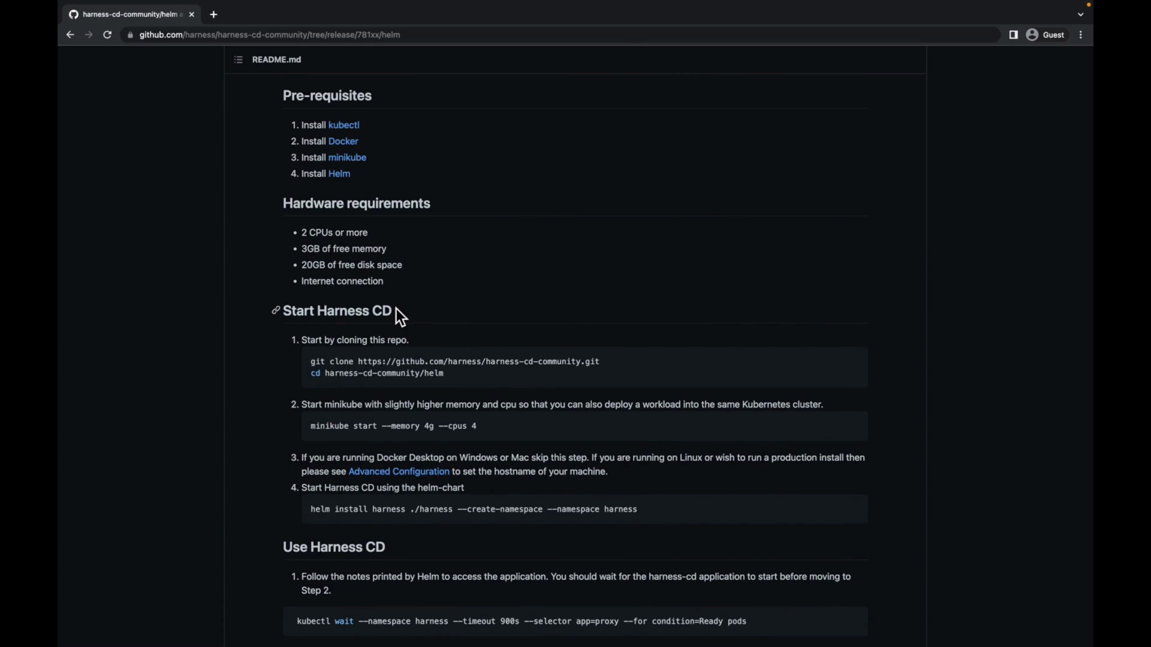
{"action": "scroll", "coordinate": [396, 309], "scroll_direction": "down", "scroll_amount": 1}
{"action": "scroll", "coordinate": [397, 309], "scroll_direction": "down", "scroll_amount": 2}
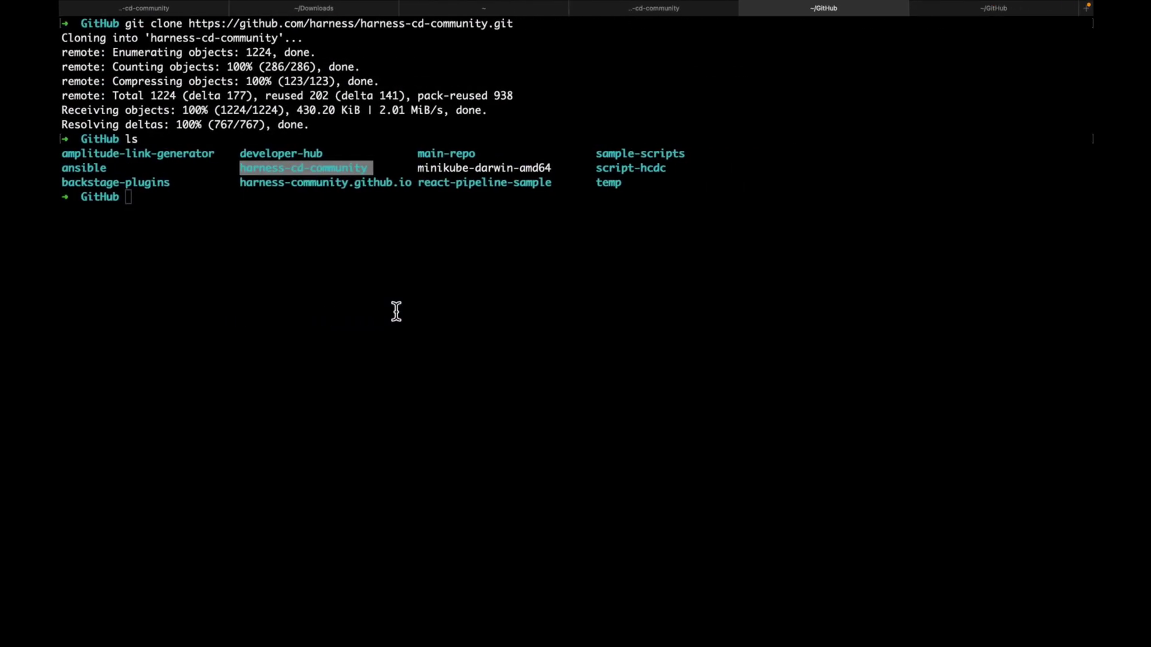
{"action": "type", "text": "cd "}
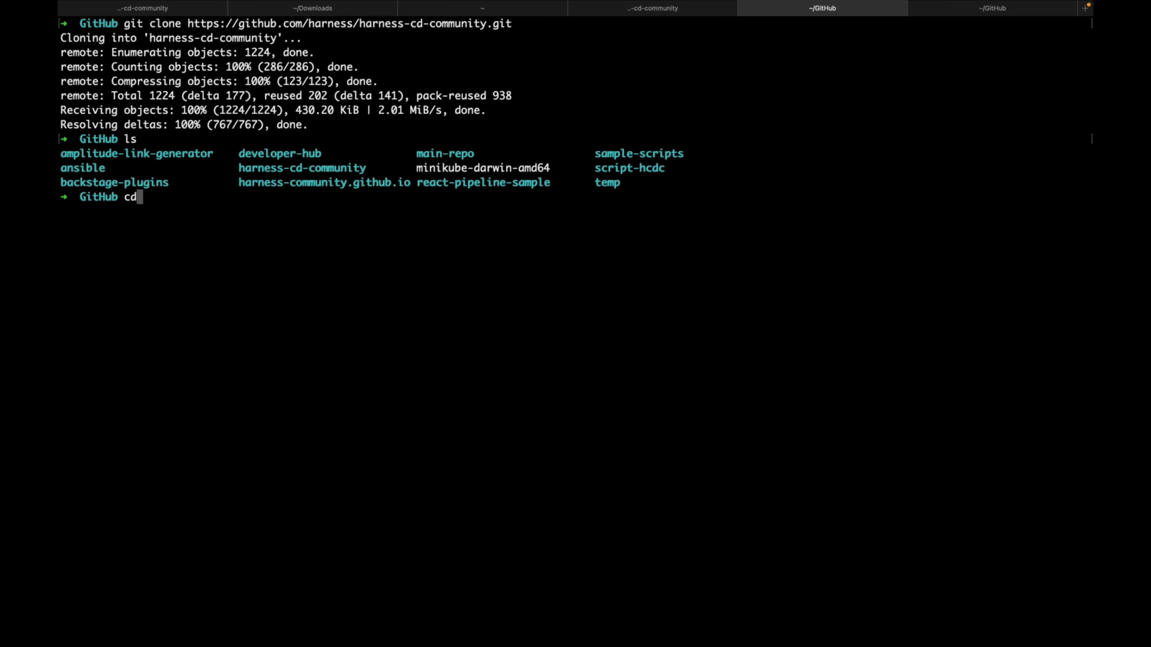
{"action": "type", "text": "harness-c"}
{"action": "type", "text": "d"}
Change into the repository's helm folder and start minikube with 4g memory and 4 CPUs.
{"action": "key", "text": "Tab"}
{"action": "type", "text": "he"}
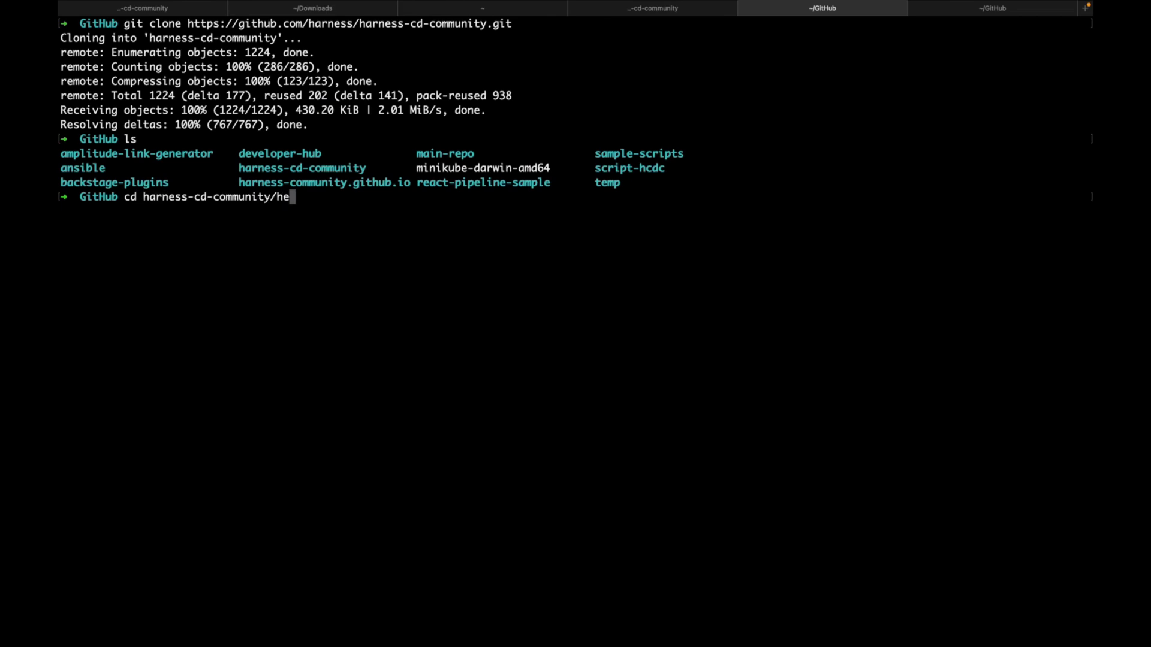
{"action": "type", "text": "lm"}
{"action": "key", "text": "Return"}
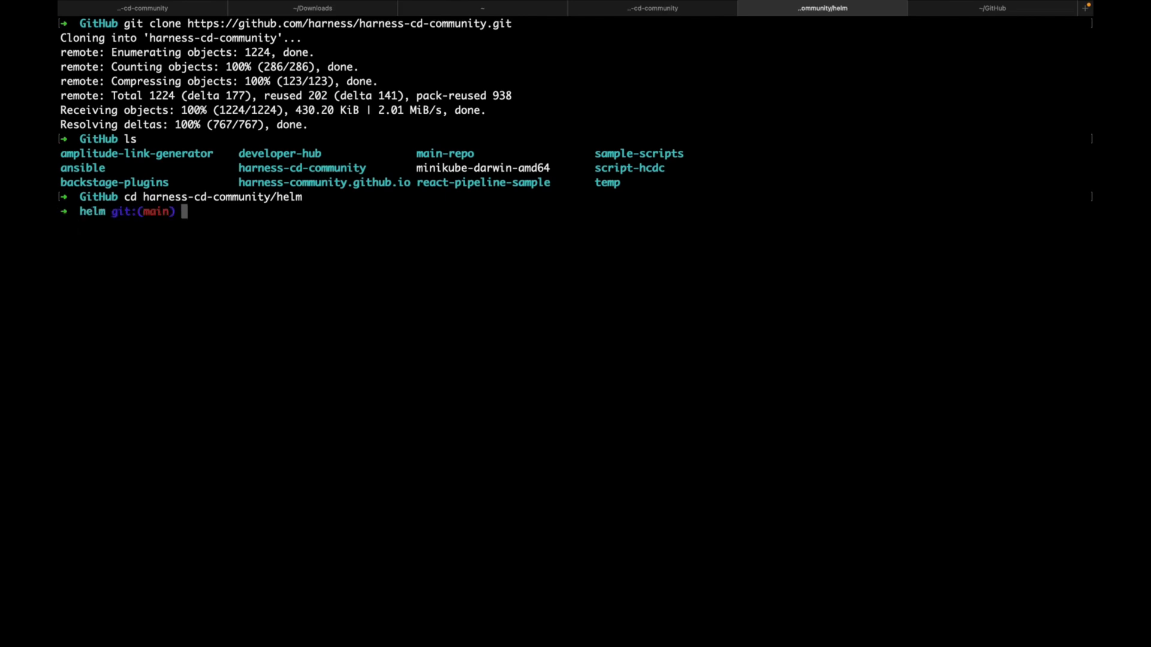
{"action": "key", "text": "ctrl+Left"}
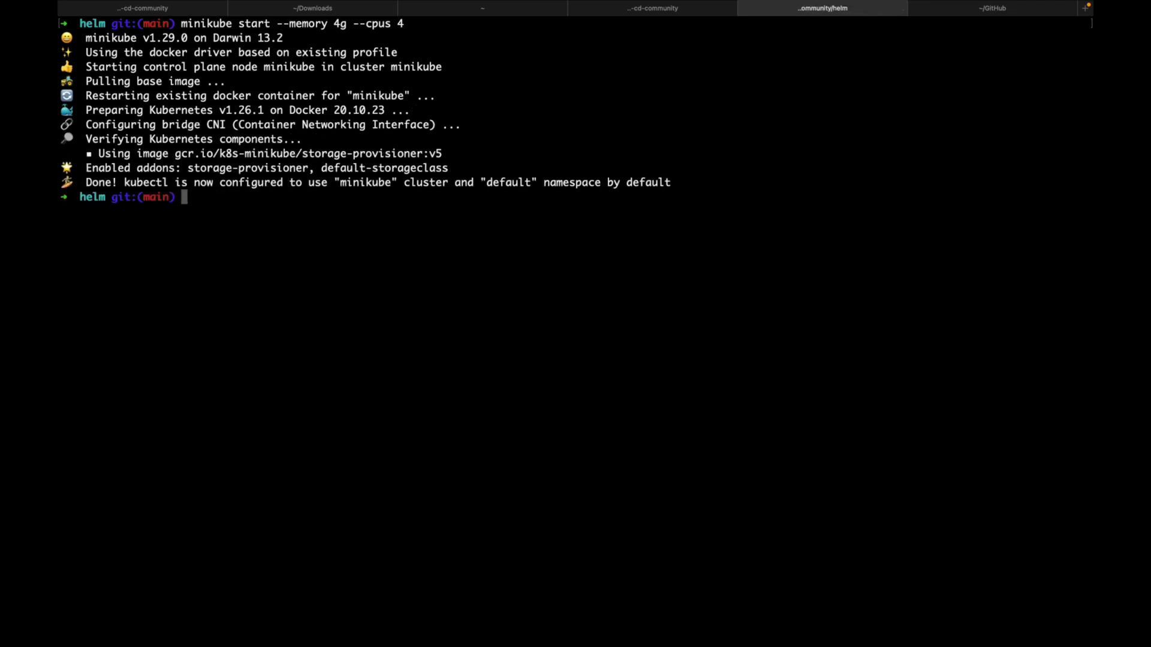
{"action": "key", "text": "ctrl+Left"}
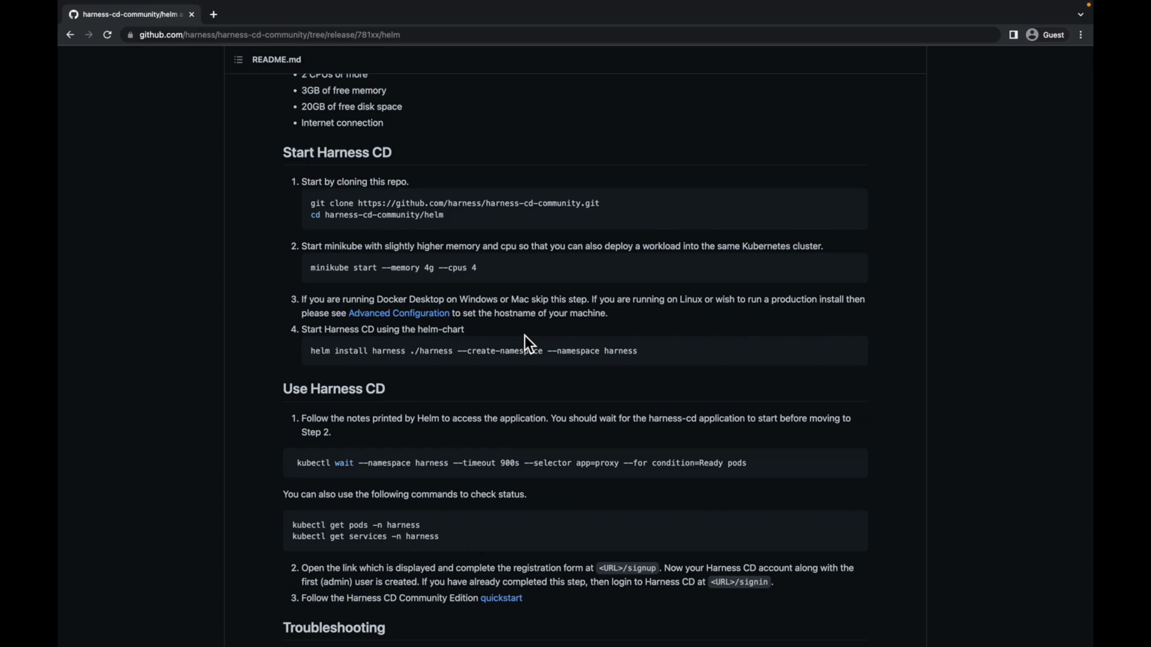
Run the README's helm install command to deploy Harness CD into a new harness namespace.
{"action": "left_click", "coordinate": [864, 360]}
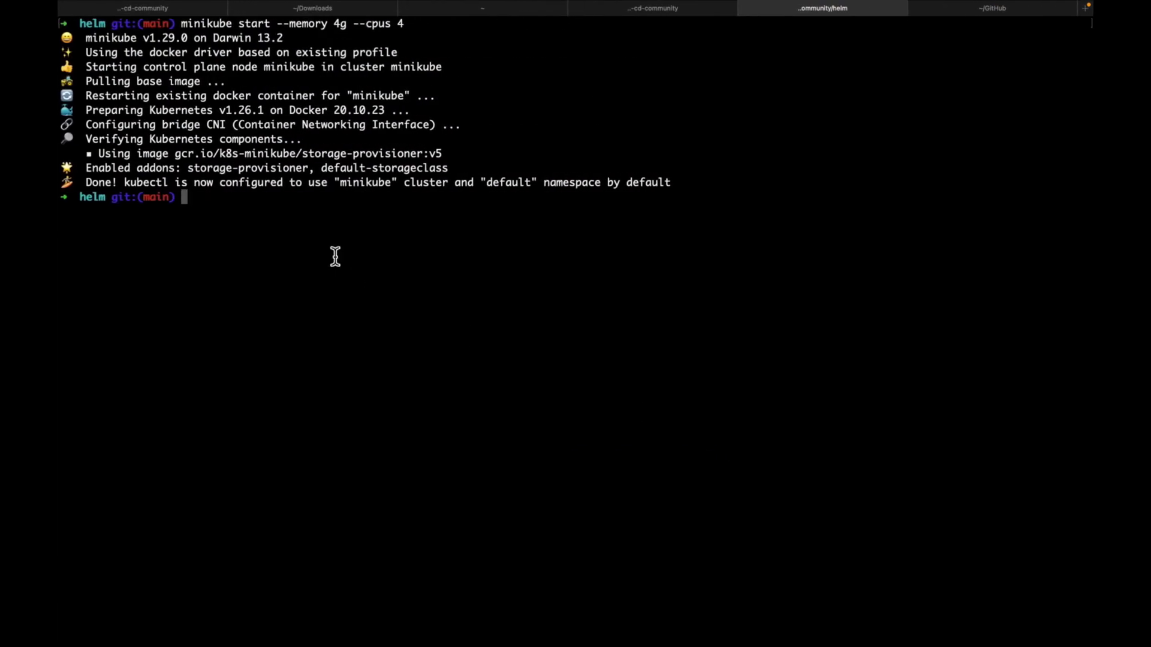
{"action": "key", "text": "super+v"}
{"action": "key", "text": "Return"}
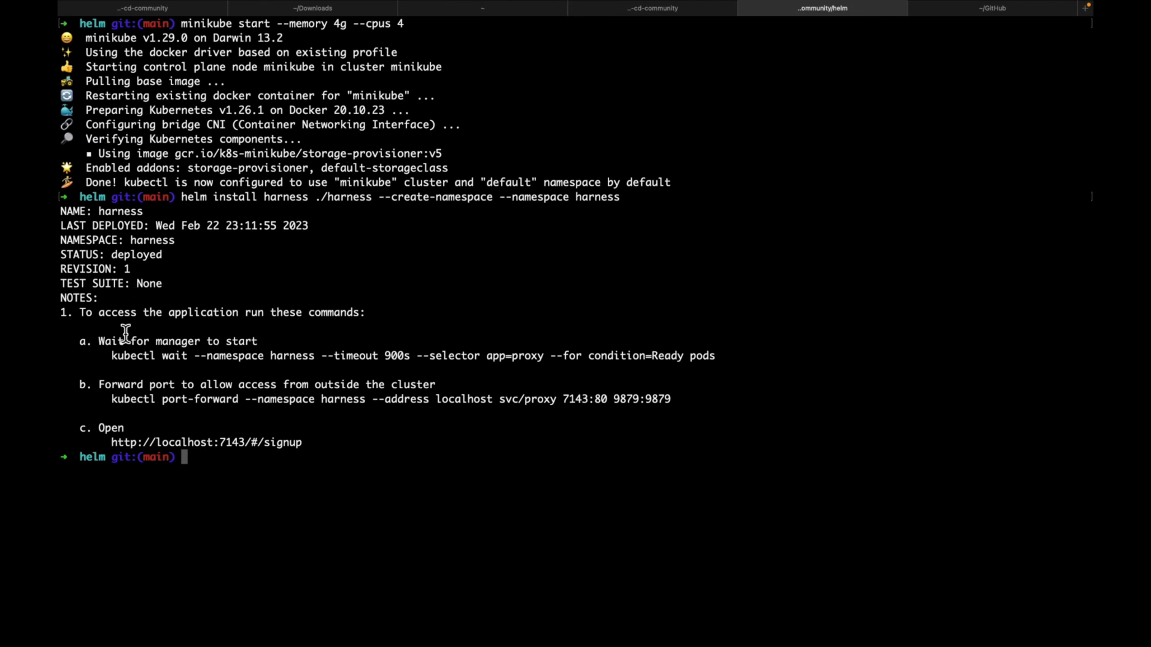
Run kubectl wait in the harness namespace until the proxy pod reports Ready.
{"action": "key", "text": "super+v"}
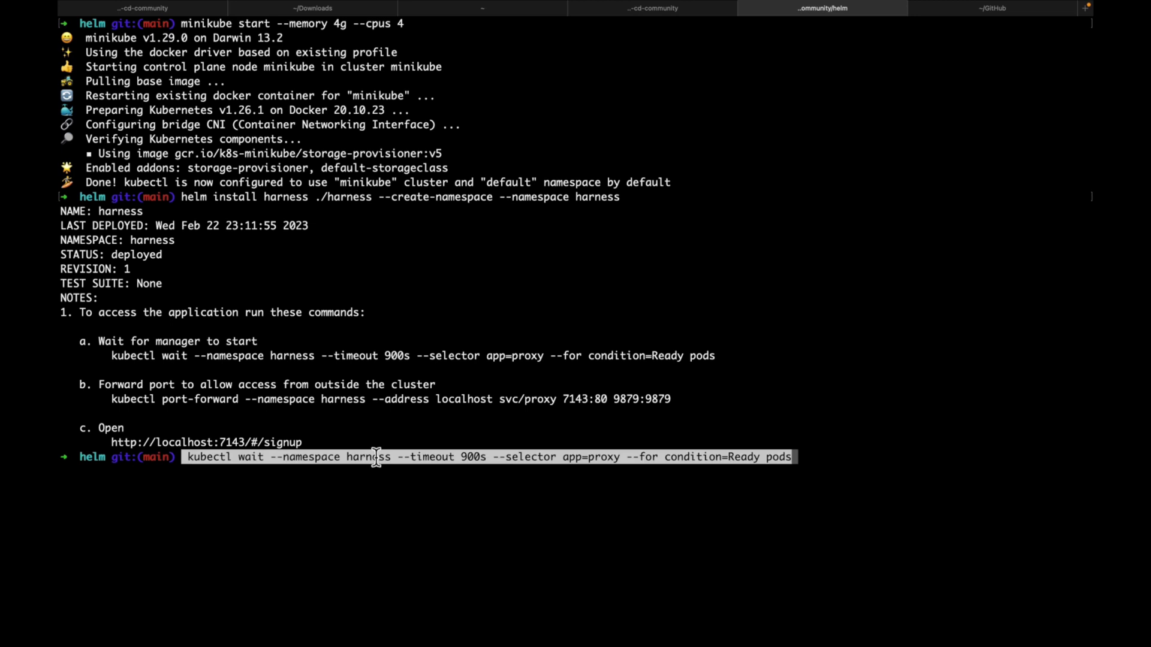
{"action": "key", "text": "End"}
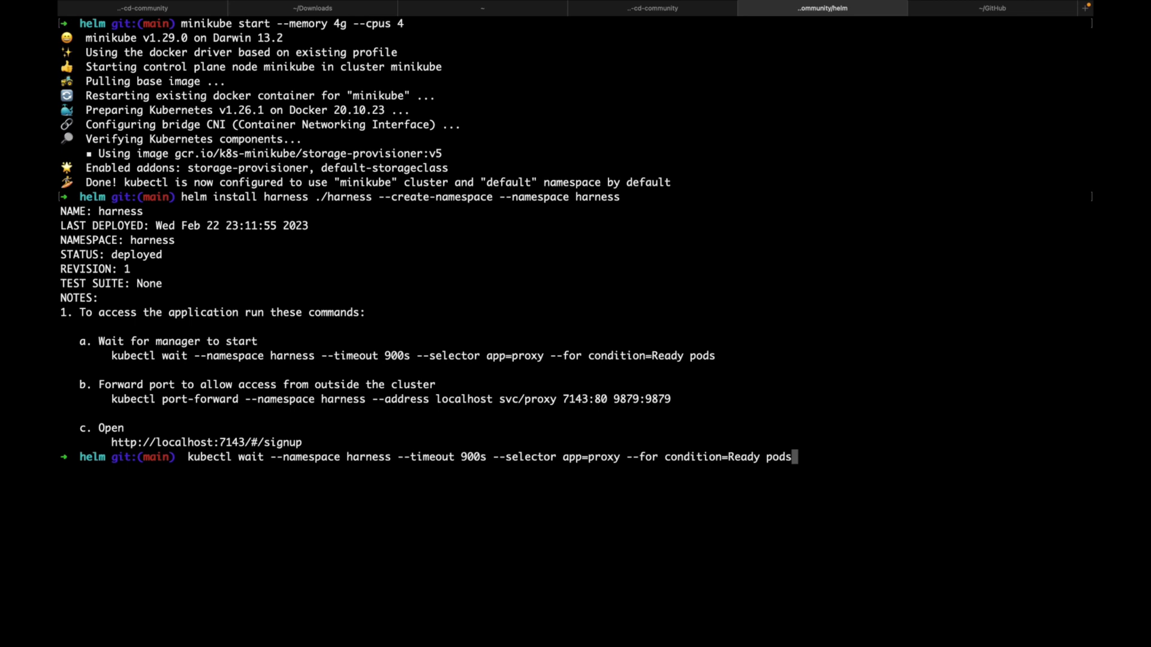
{"action": "key", "text": "Return"}
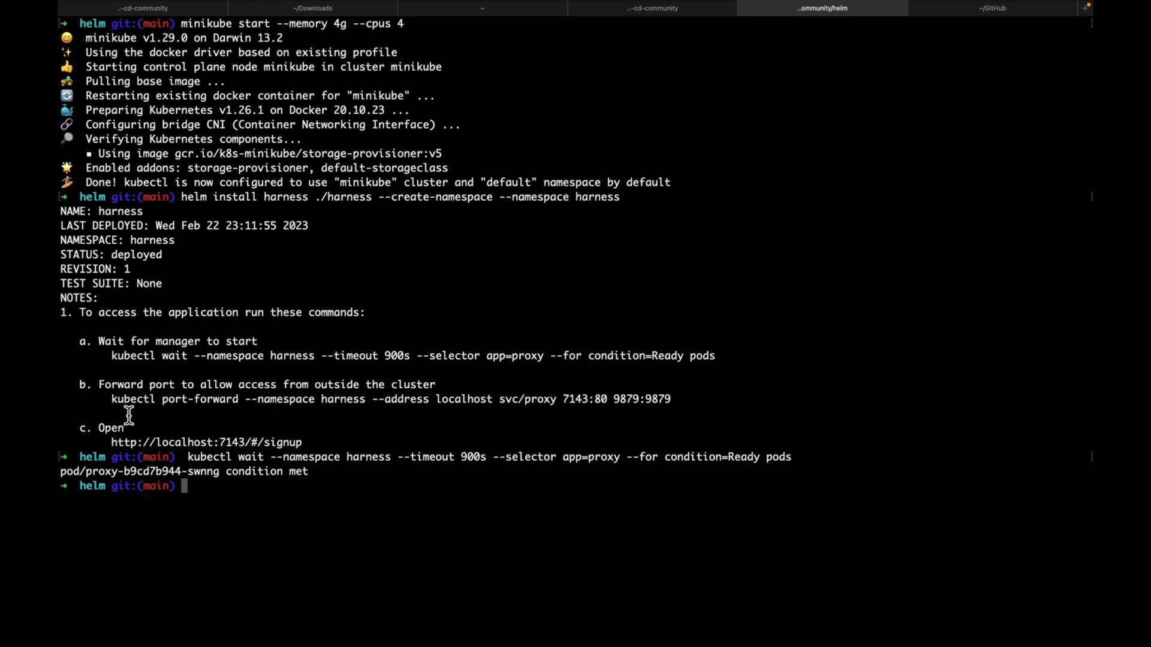
Port-forward localhost 7143 and 9879 to the Harness proxy service and copy the signup URL.
{"action": "left_click_drag", "start_coordinate": [108, 400], "coordinate": [680, 406]}
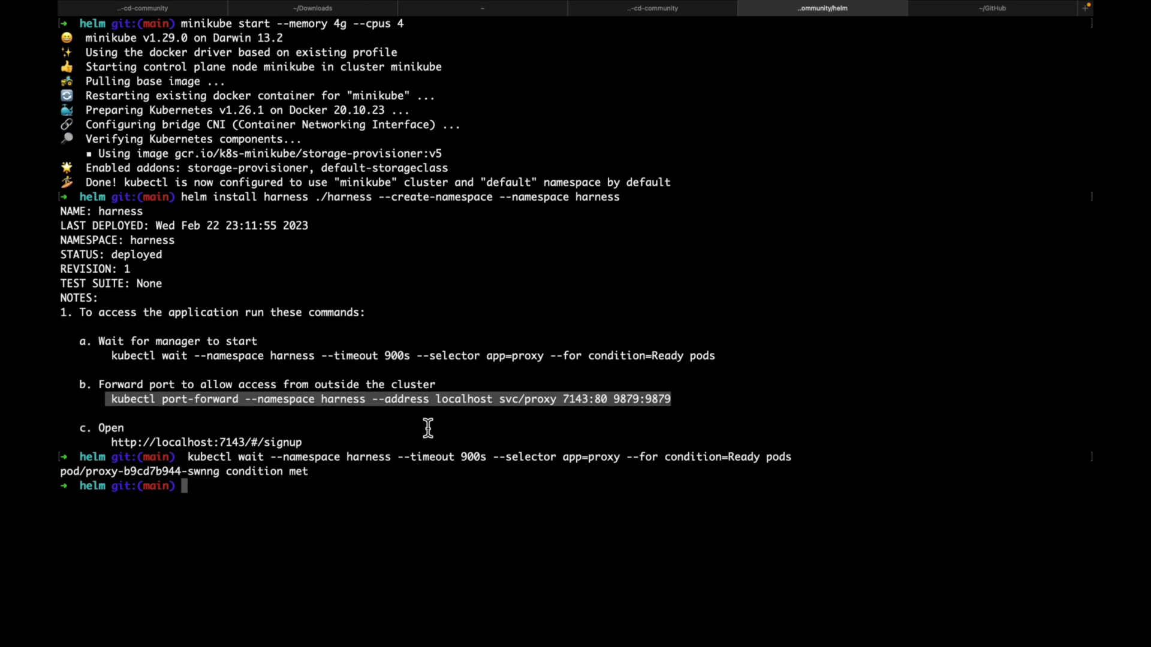
{"action": "left_click", "coordinate": [308, 502]}
{"action": "key", "text": "super+v"}
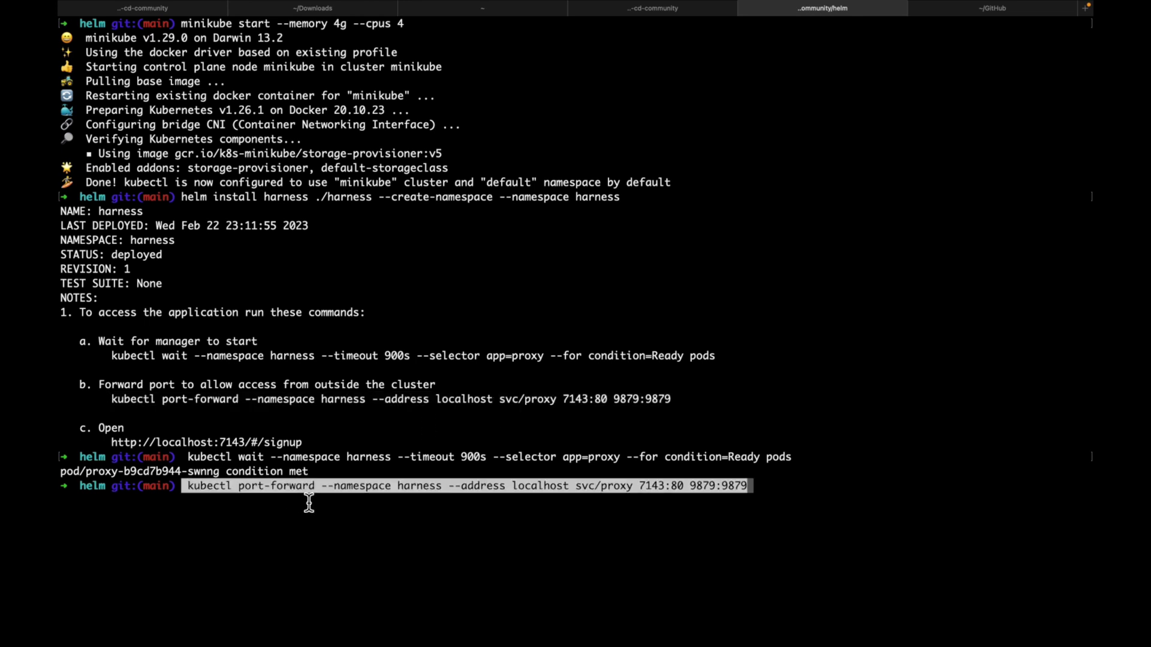
{"action": "key", "text": "Right"}
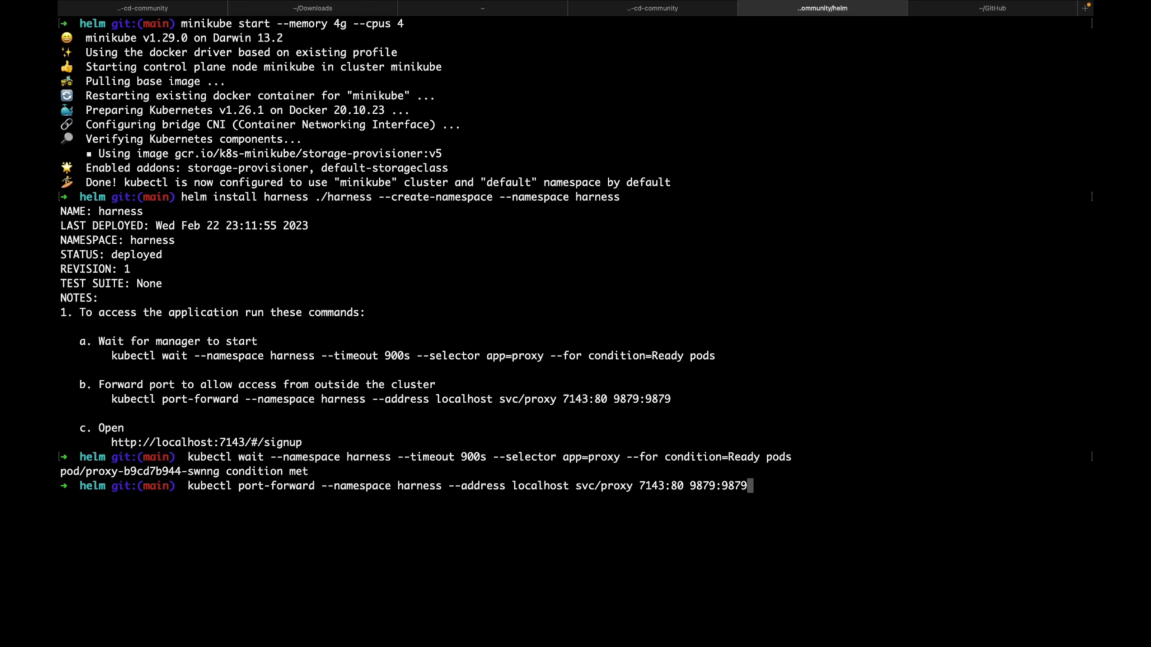
{"action": "key", "text": "Return"}
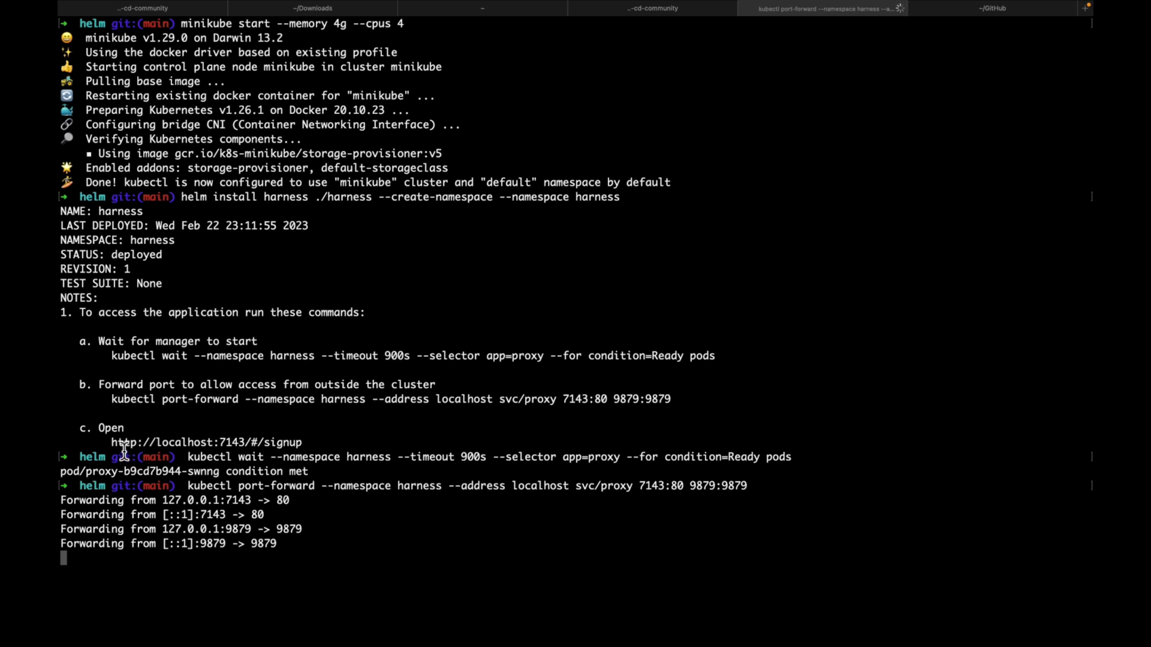
{"action": "left_click_drag", "start_coordinate": [112, 443], "coordinate": [312, 447]}
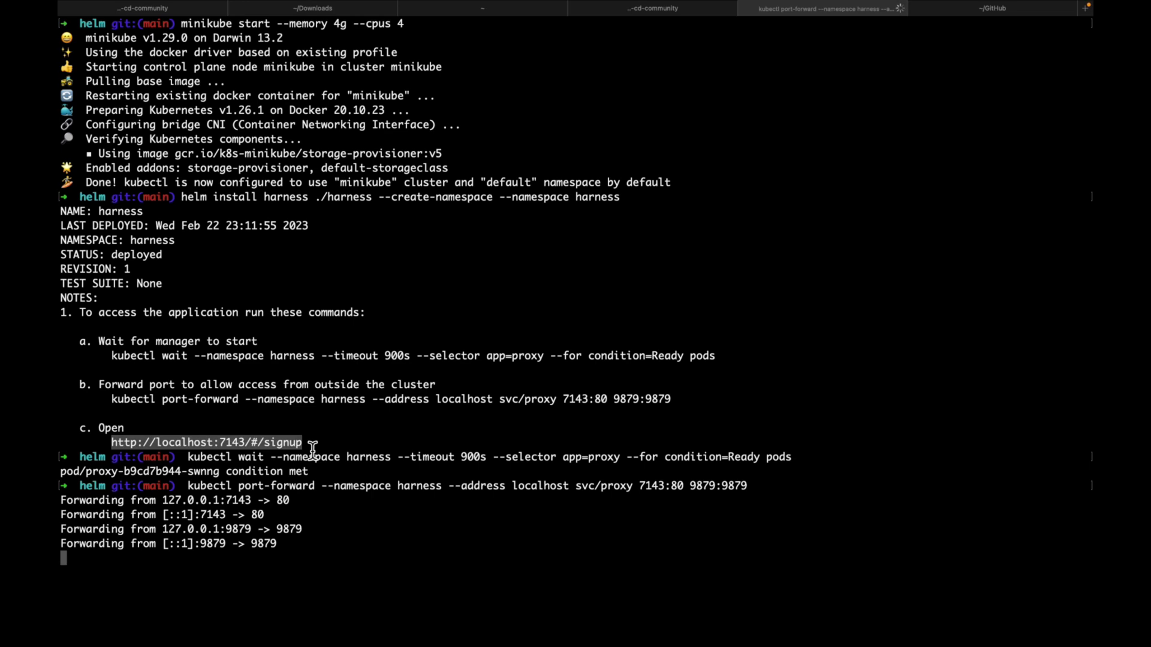
{"action": "key", "text": "ctrl+Left"}
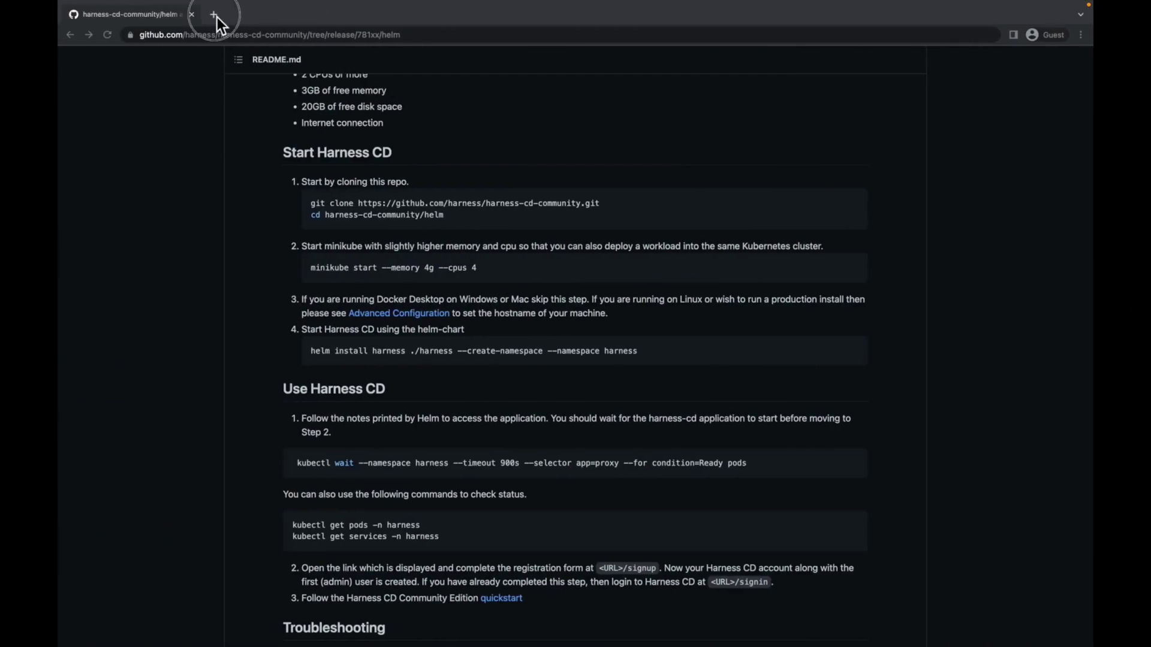
Open localhost:7143/#/signup in a new tab, enter admin email and password, and submit.
{"action": "left_click", "coordinate": [215, 15]}
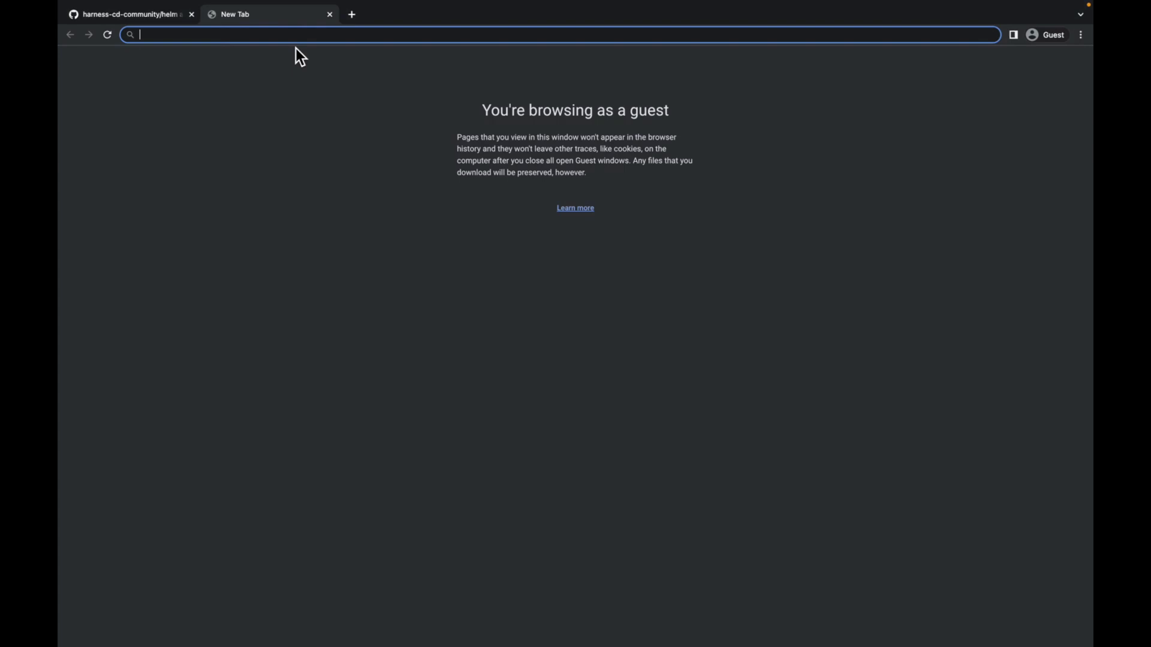
{"action": "type", "text": "http://localhost:7143/#/signup"}
{"action": "key", "text": "Return"}
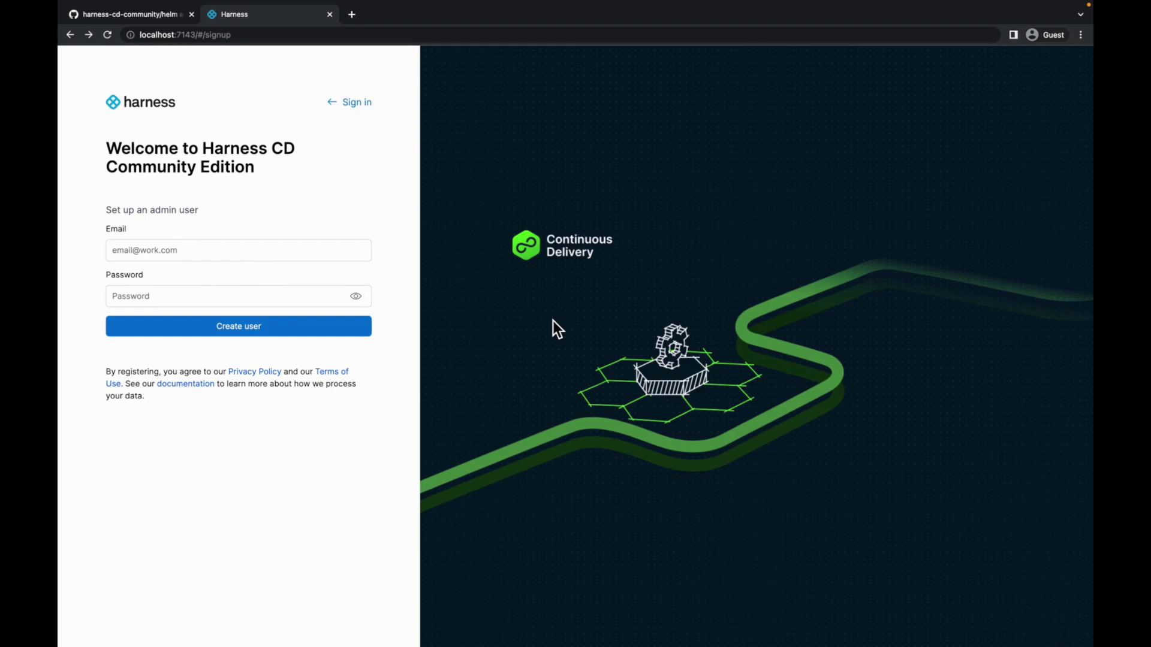
{"action": "left_click", "coordinate": [214, 253]}
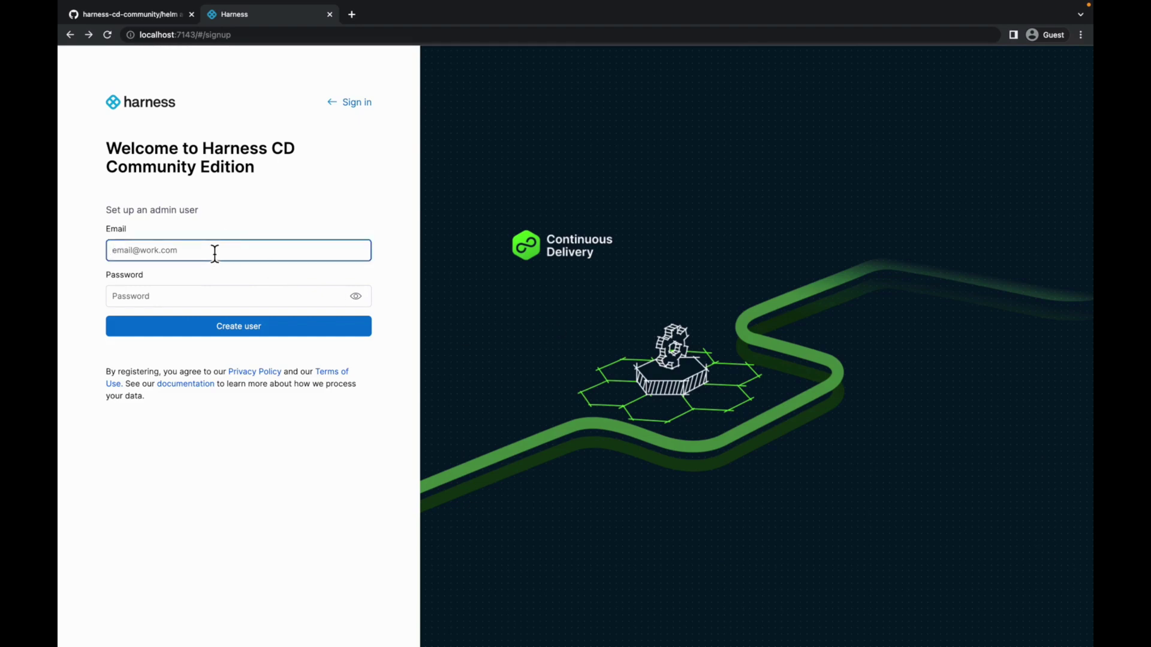
{"action": "key", "text": "Tab"}
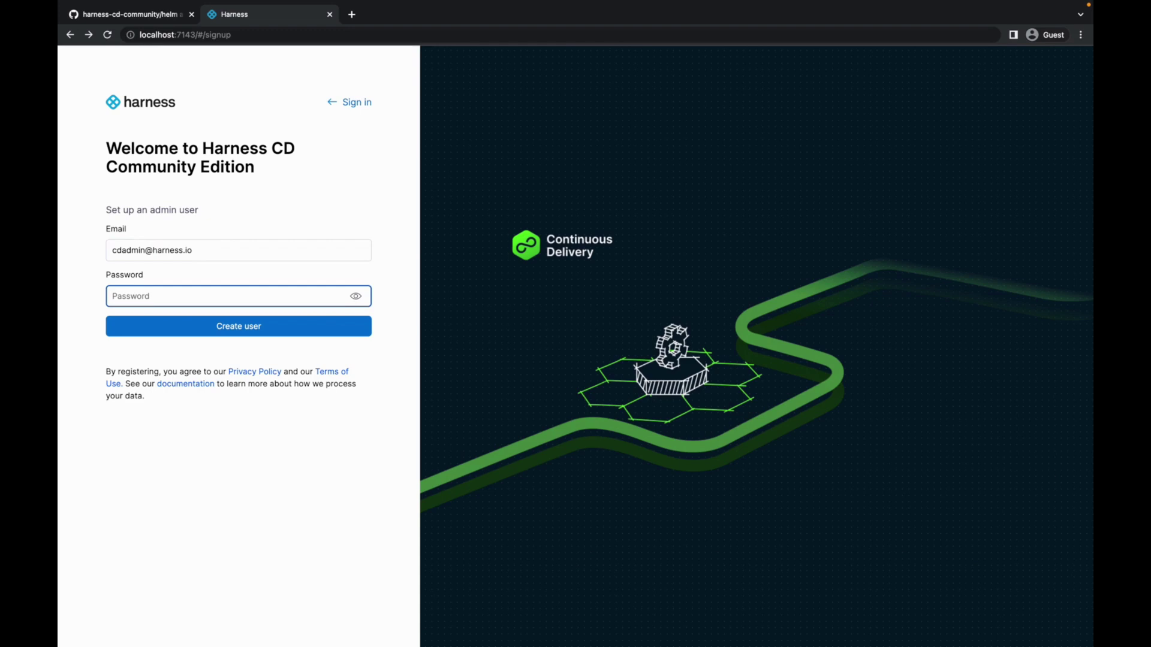
{"action": "left_click", "coordinate": [255, 335]}
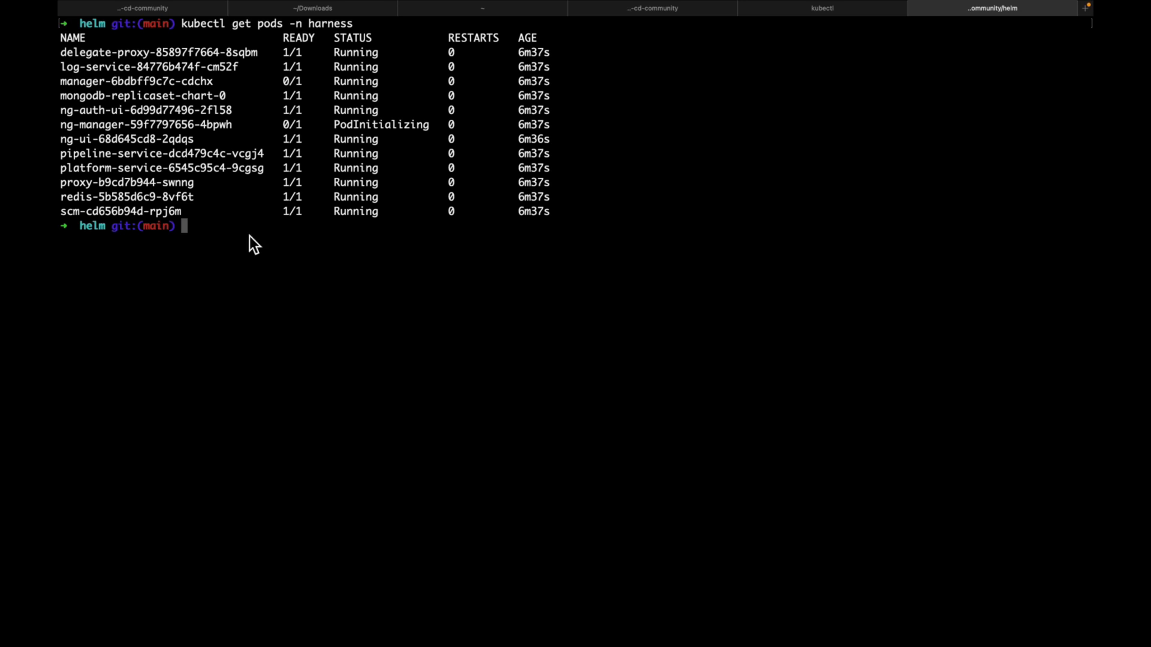
Rerun kubectl get pods -n harness to recheck the Harness pod status.
{"action": "key", "text": "Up"}
{"action": "key", "text": "Return"}
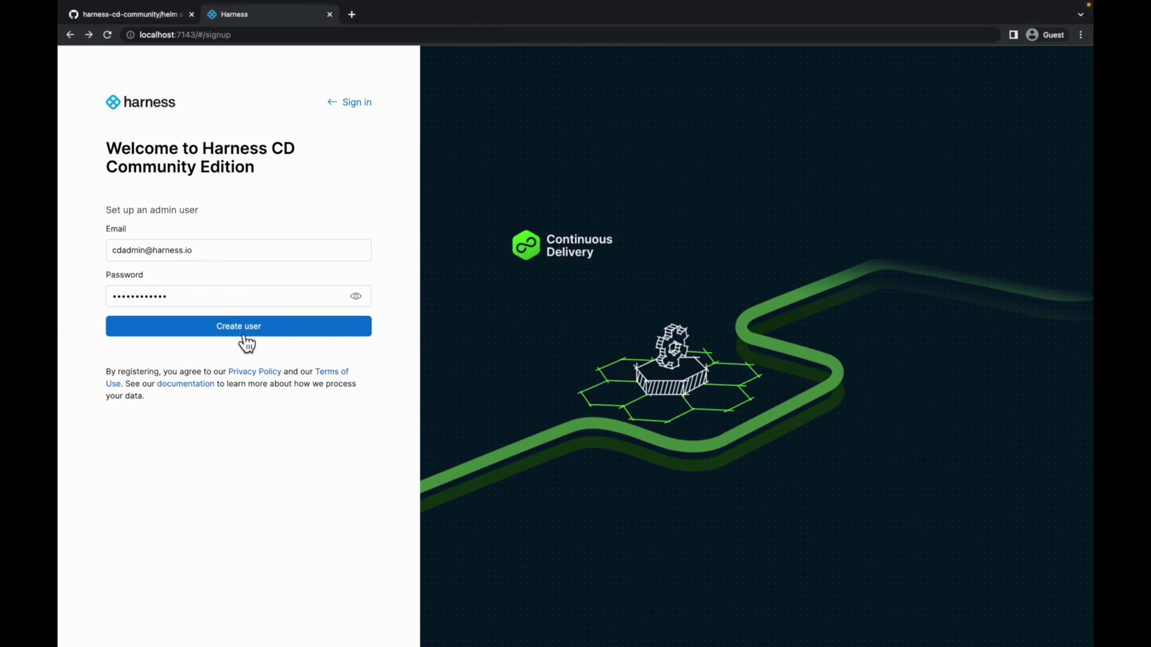
Resubmit the admin sign-up form with Create user to reach Continuous Delivery home.
{"action": "left_click", "coordinate": [242, 337]}
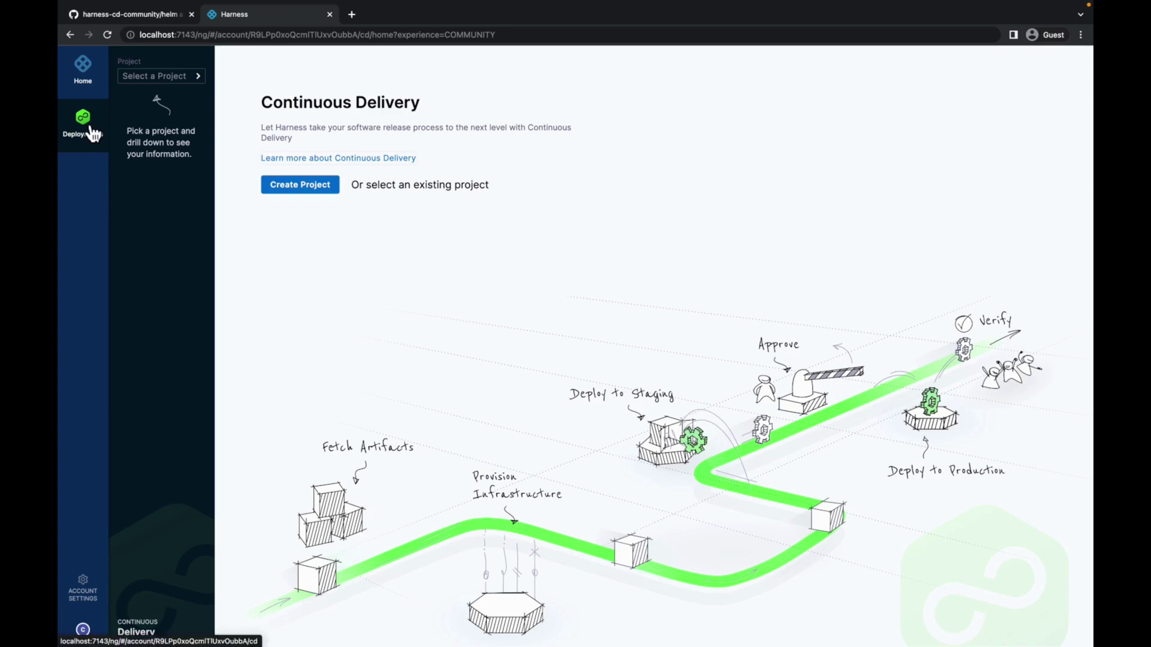
Start a new Harness project, enter the name 'quickstart', fix a typo, and save and continue.
{"action": "left_click", "coordinate": [292, 189]}
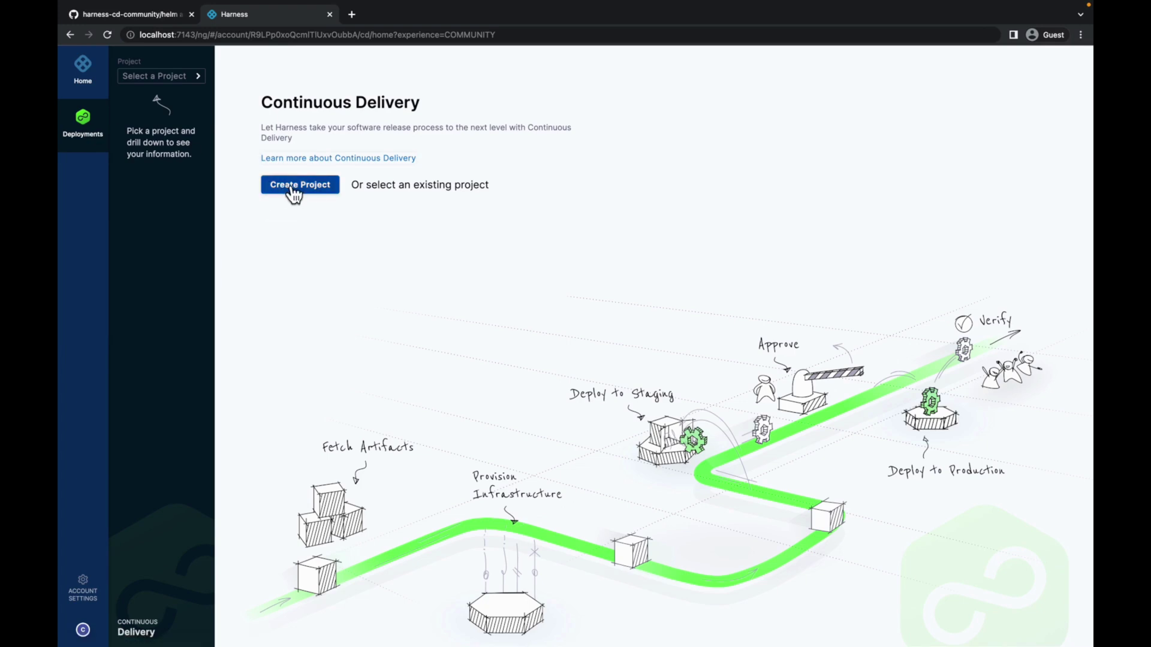
{"action": "left_click", "coordinate": [536, 260]}
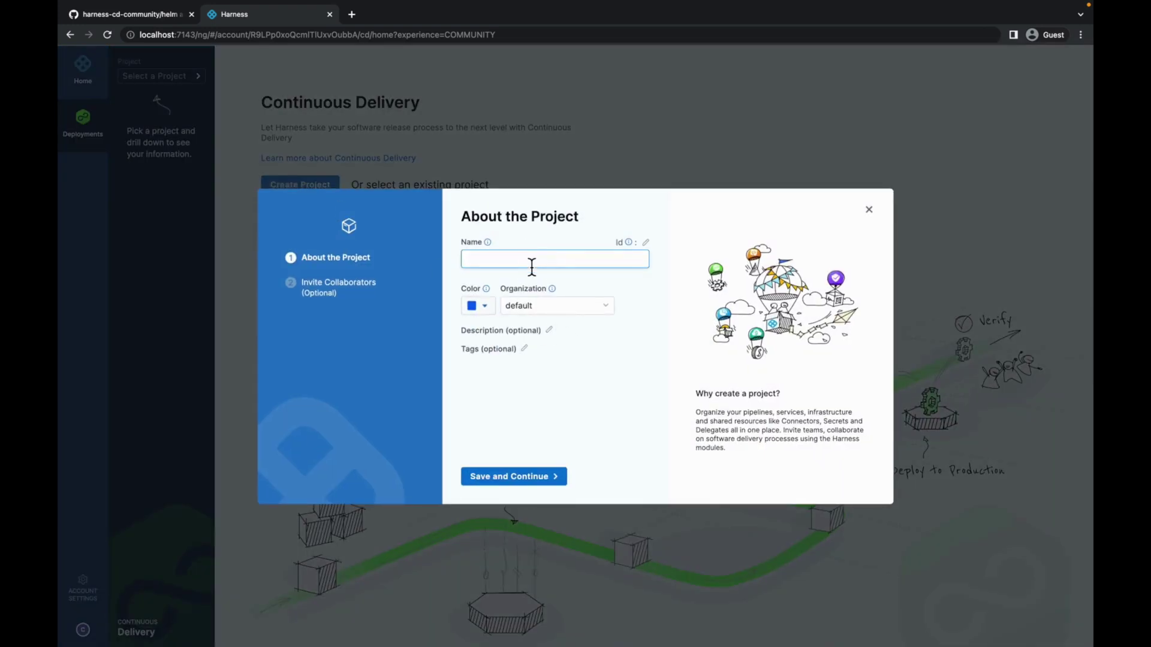
{"action": "type", "text": "quicj"}
{"action": "key", "text": "BackSpace"}
{"action": "type", "text": "k"}
{"action": "type", "text": "start"}
{"action": "key", "text": "Return"}
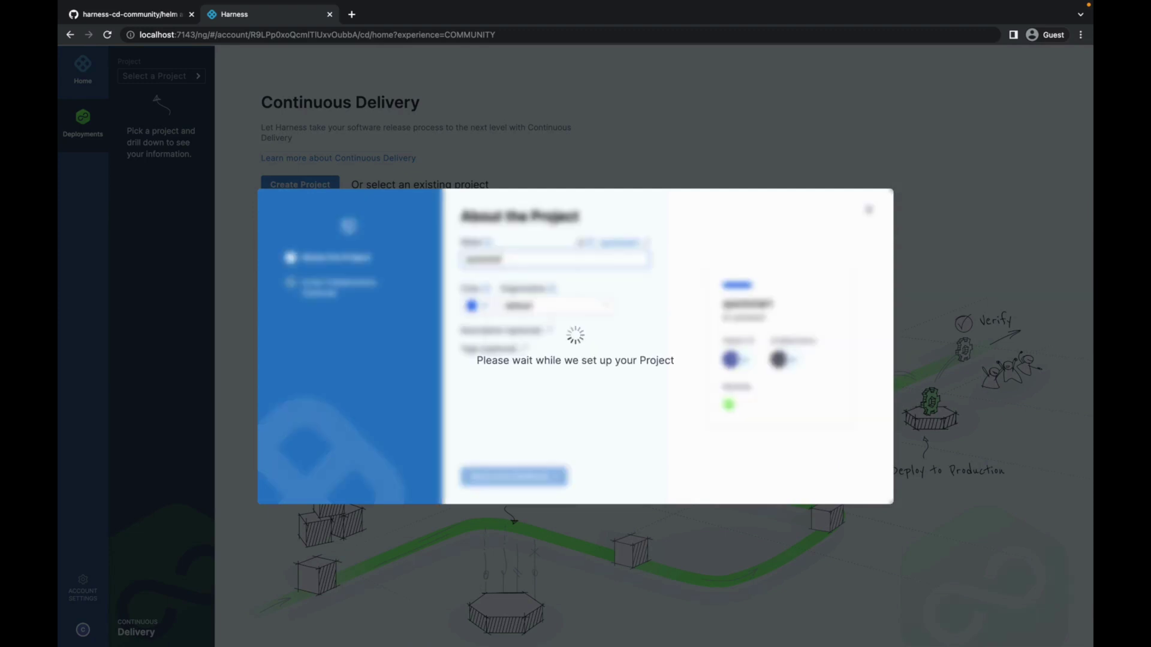